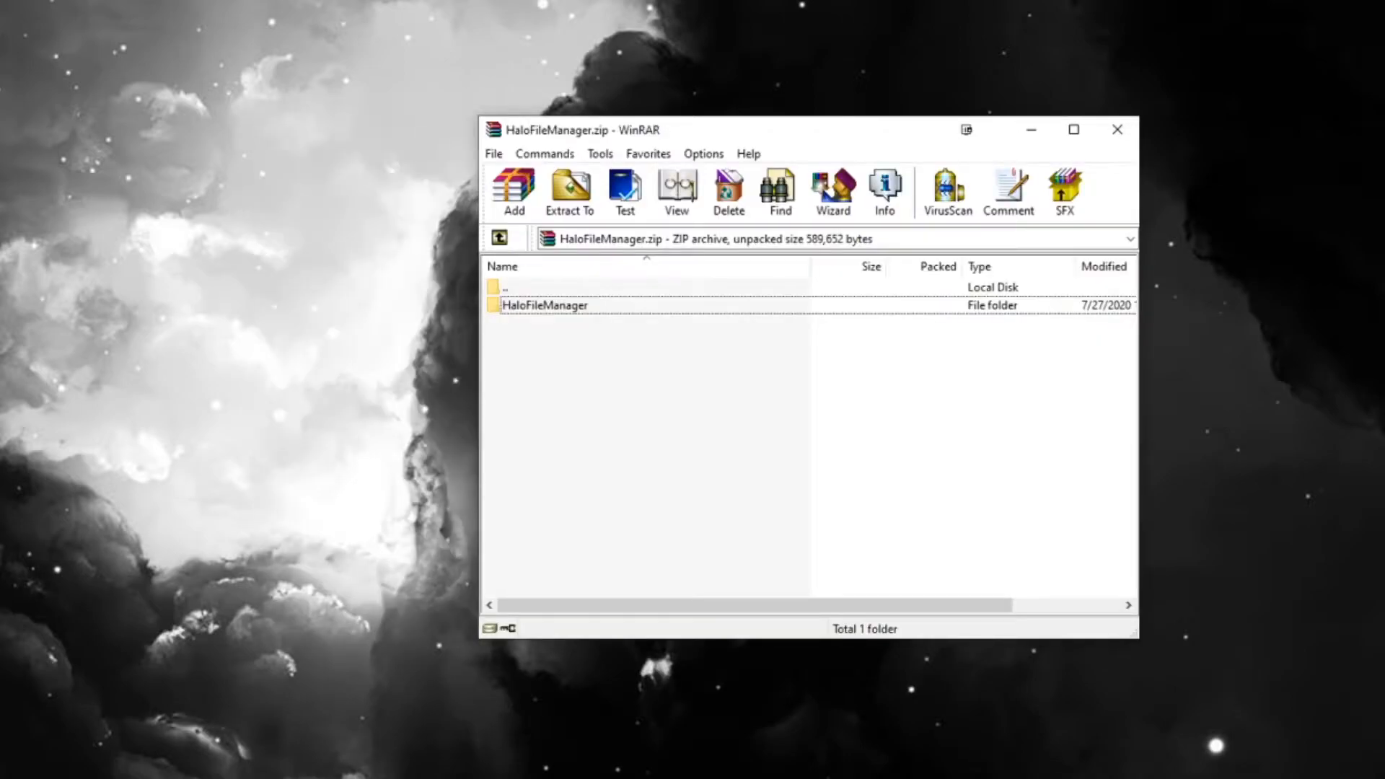
Step: Extract the HaloFileManager folder from the archive to the desktop, open it and launch HaloFileManager.exe
drag(609, 306, 507, 404)
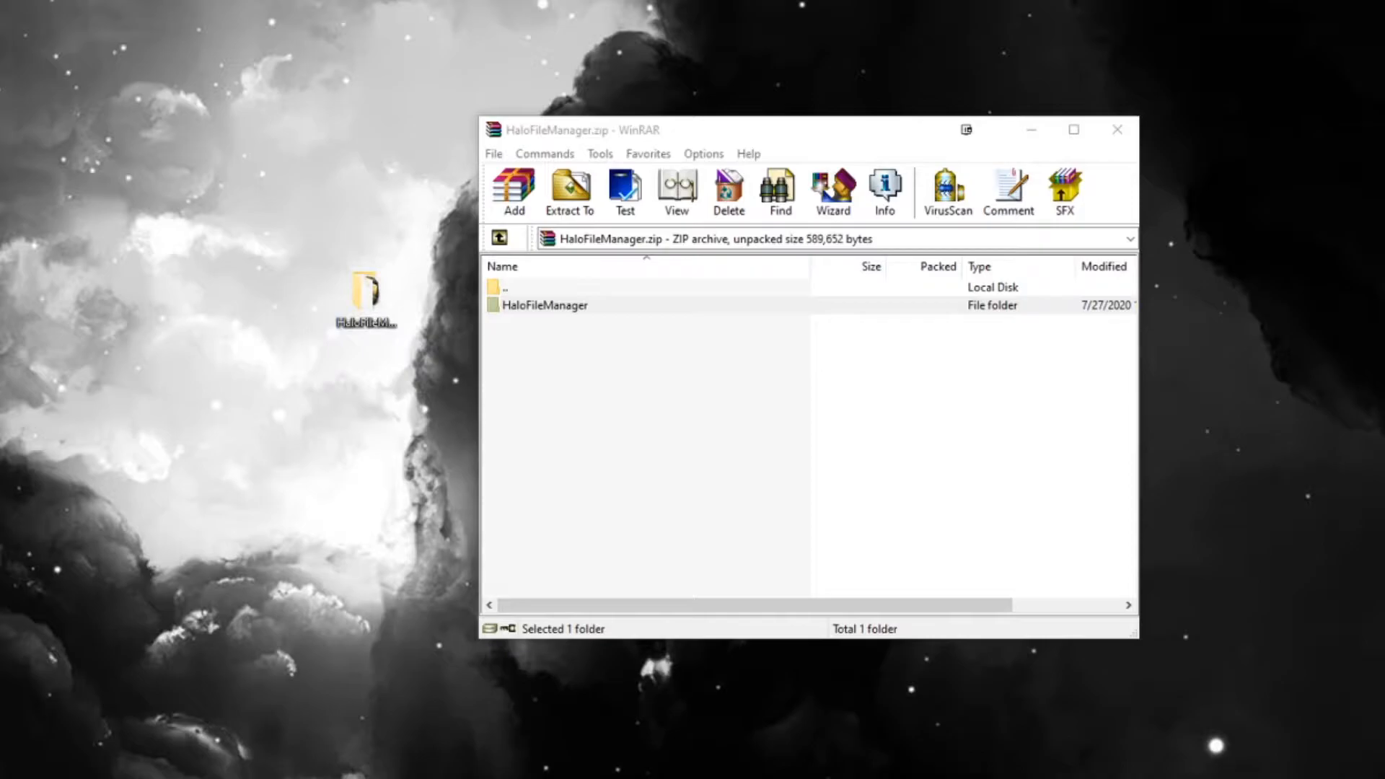
key(Return)
drag(953, 115, 600, 160)
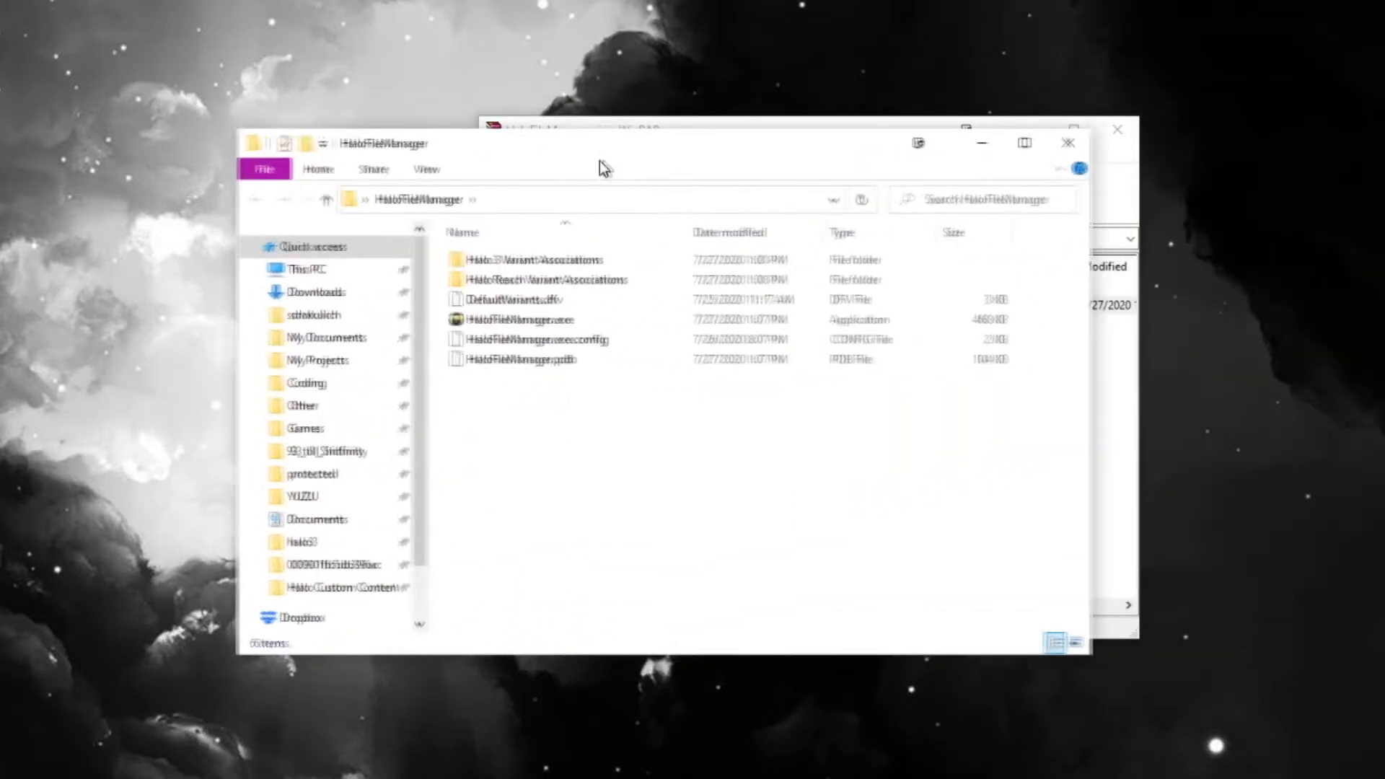
double_click(531, 326)
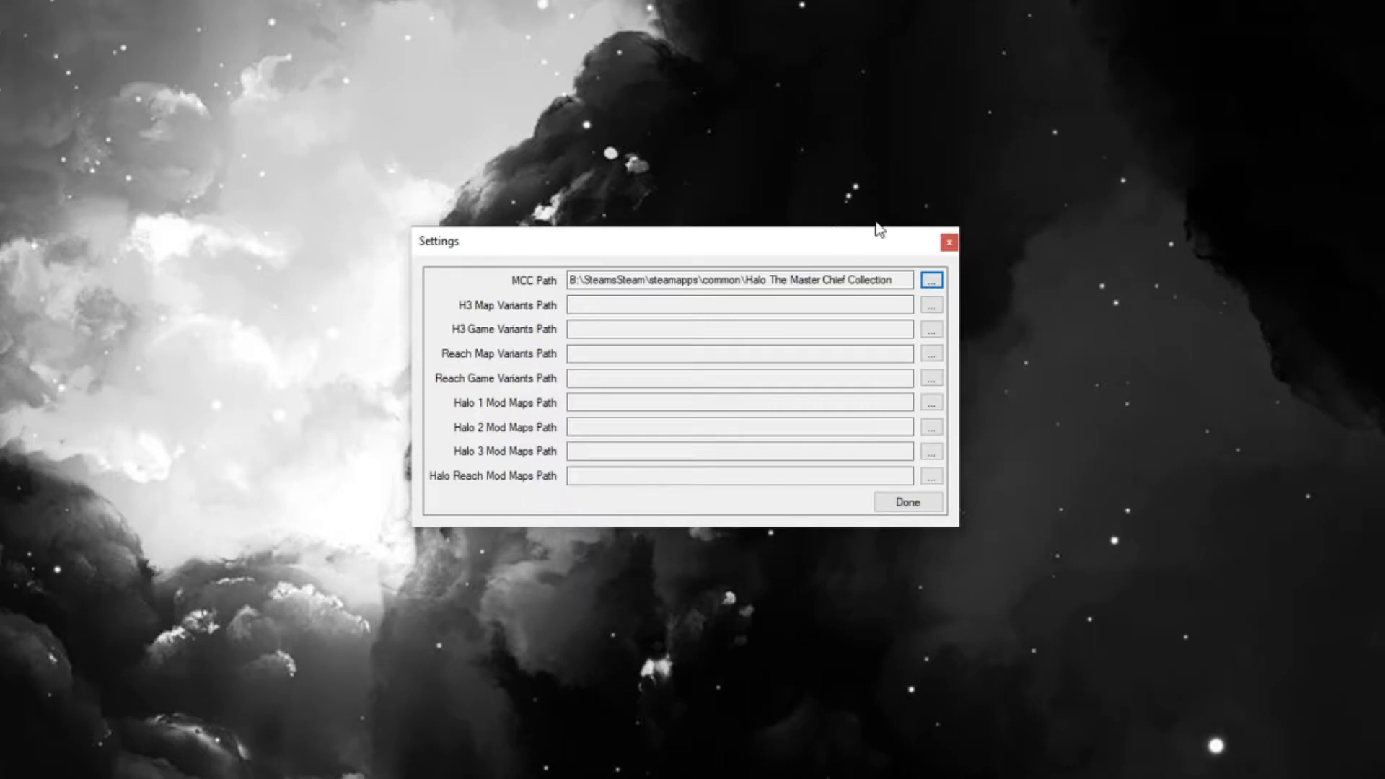
Step: Examine the MCC Path in the settings to see which installation folder it points to
drag(570, 280, 910, 280)
click(910, 280)
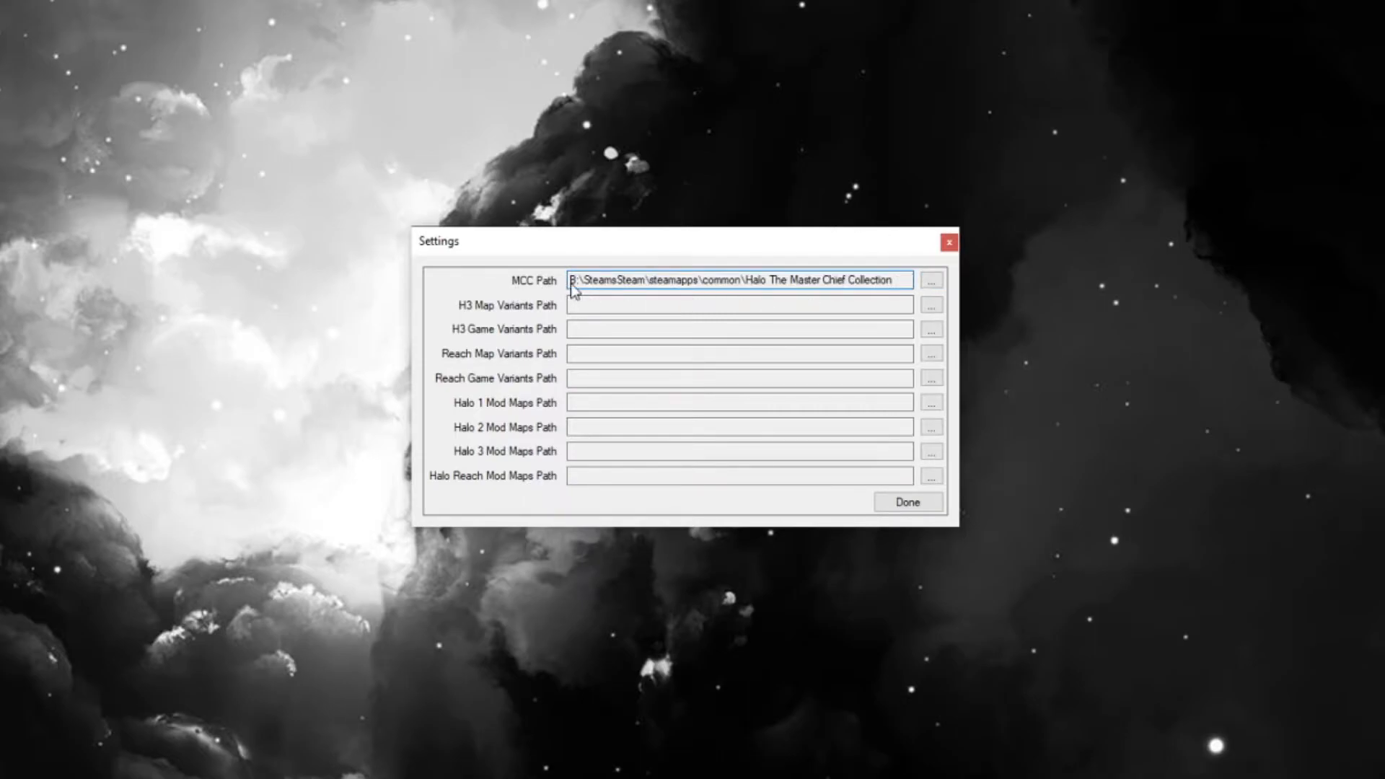
drag(596, 283, 895, 283)
click(901, 287)
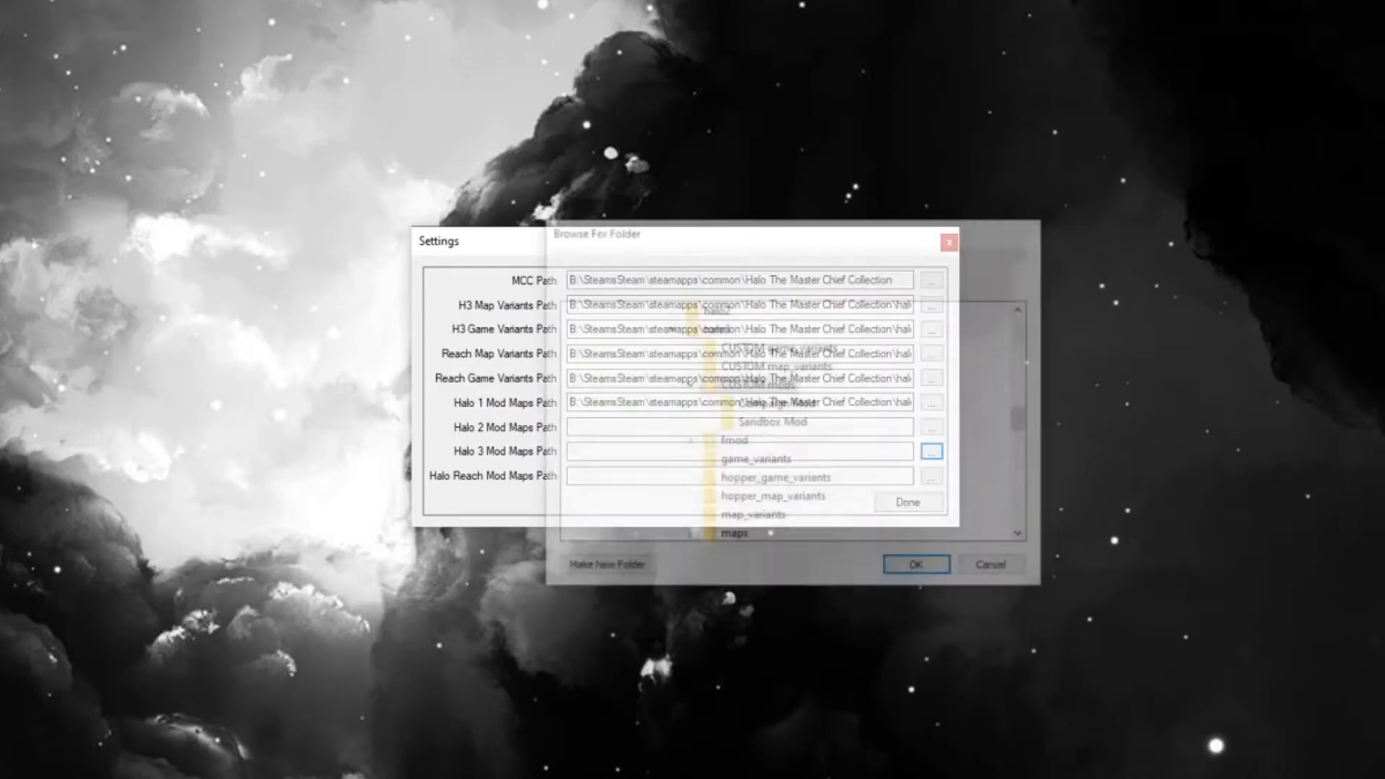
Step: Set the Halo 3 Mod Maps Path to the CUSTOM mods folder inside halo3 and finish the settings
drag(791, 453, 964, 458)
click(851, 456)
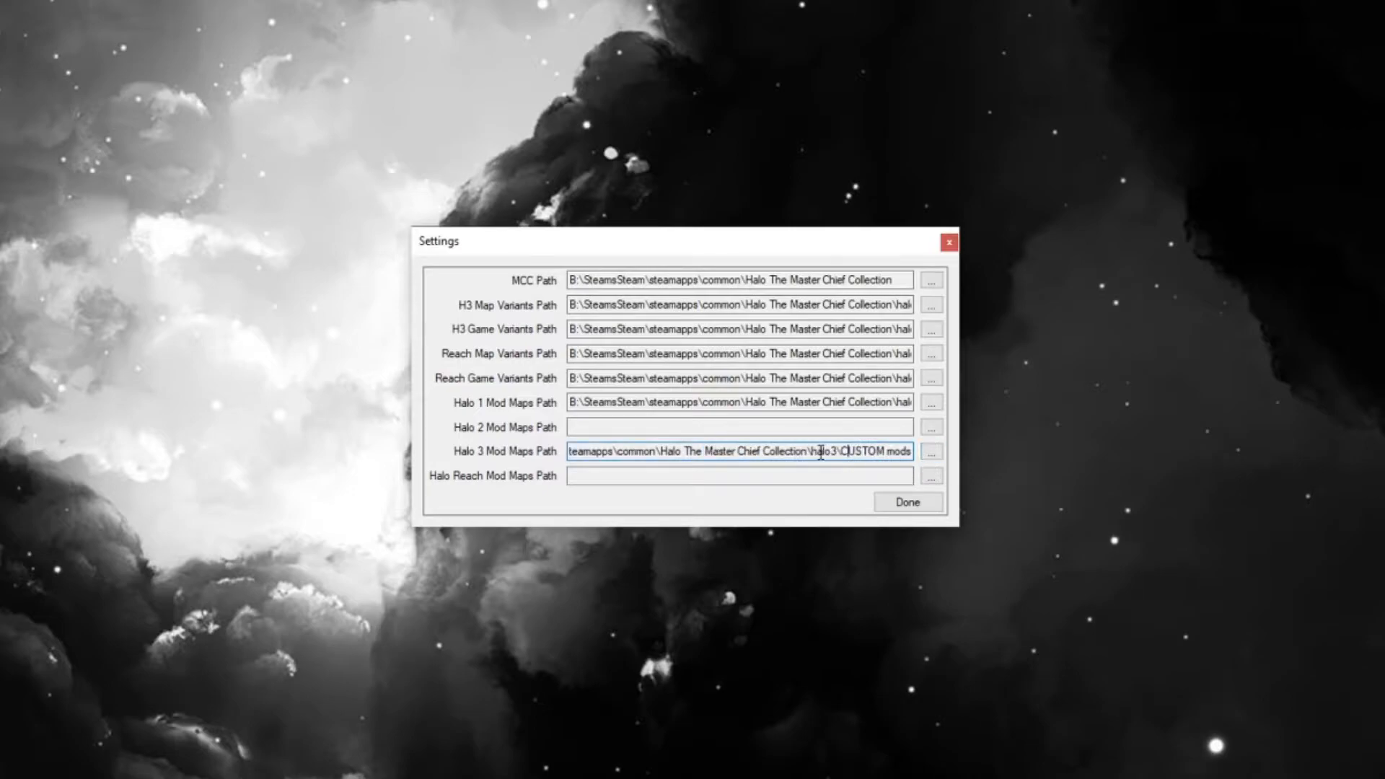
click(927, 453)
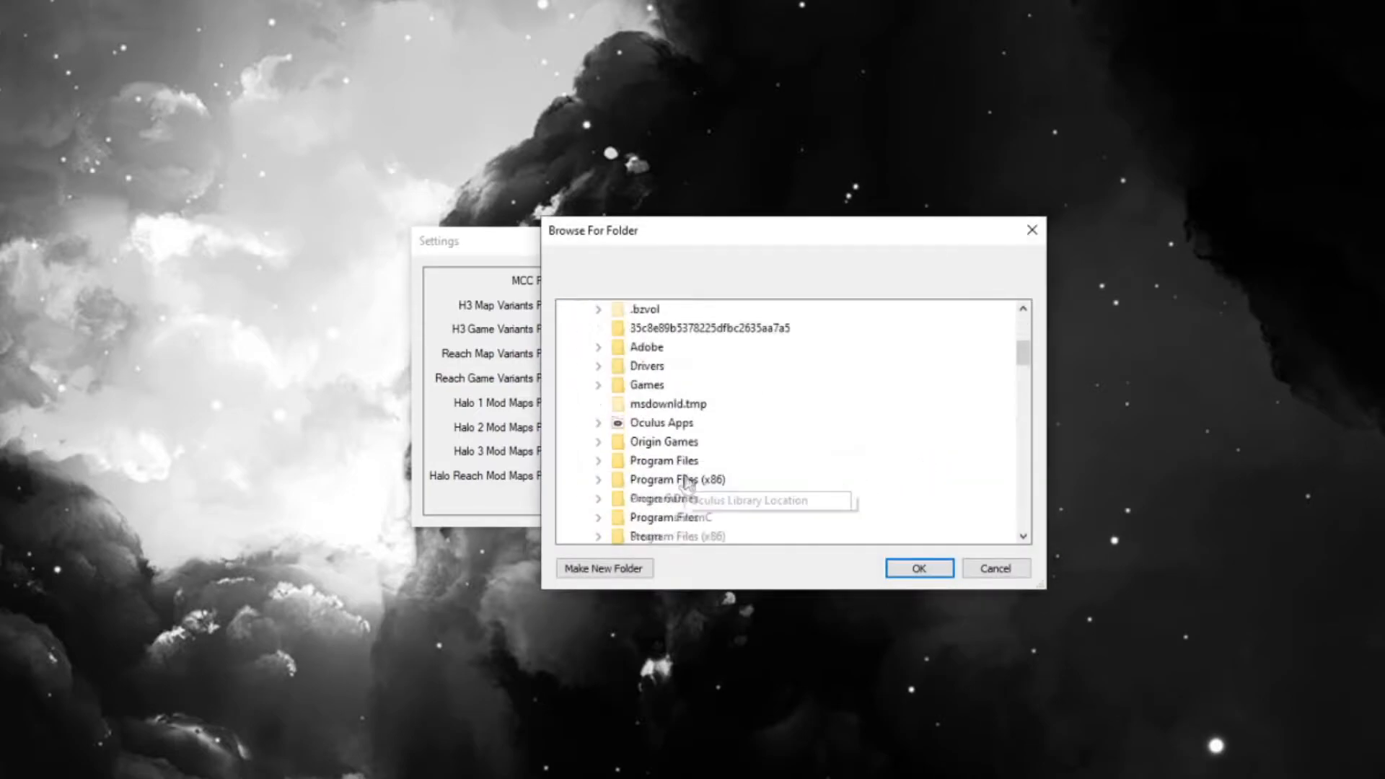
scroll(814, 462, down, 2)
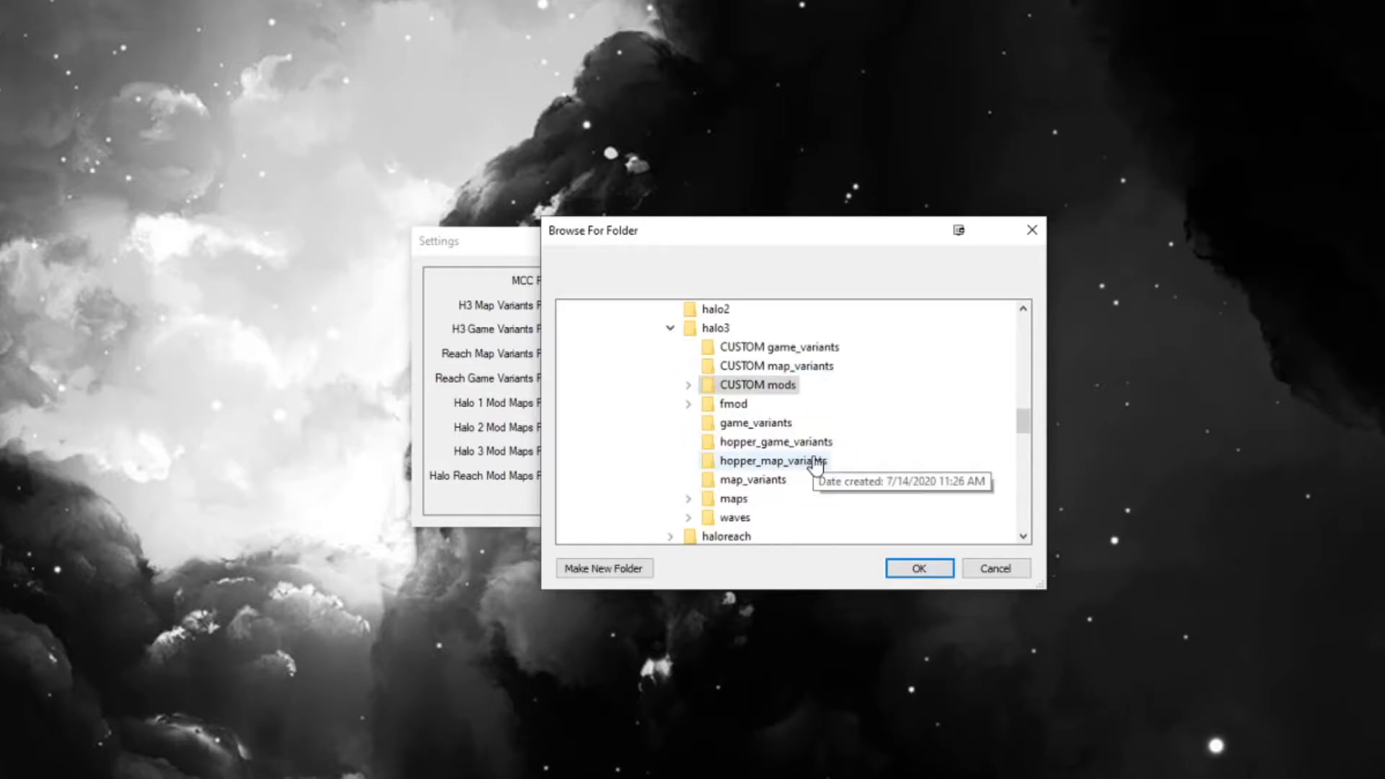
click(689, 385)
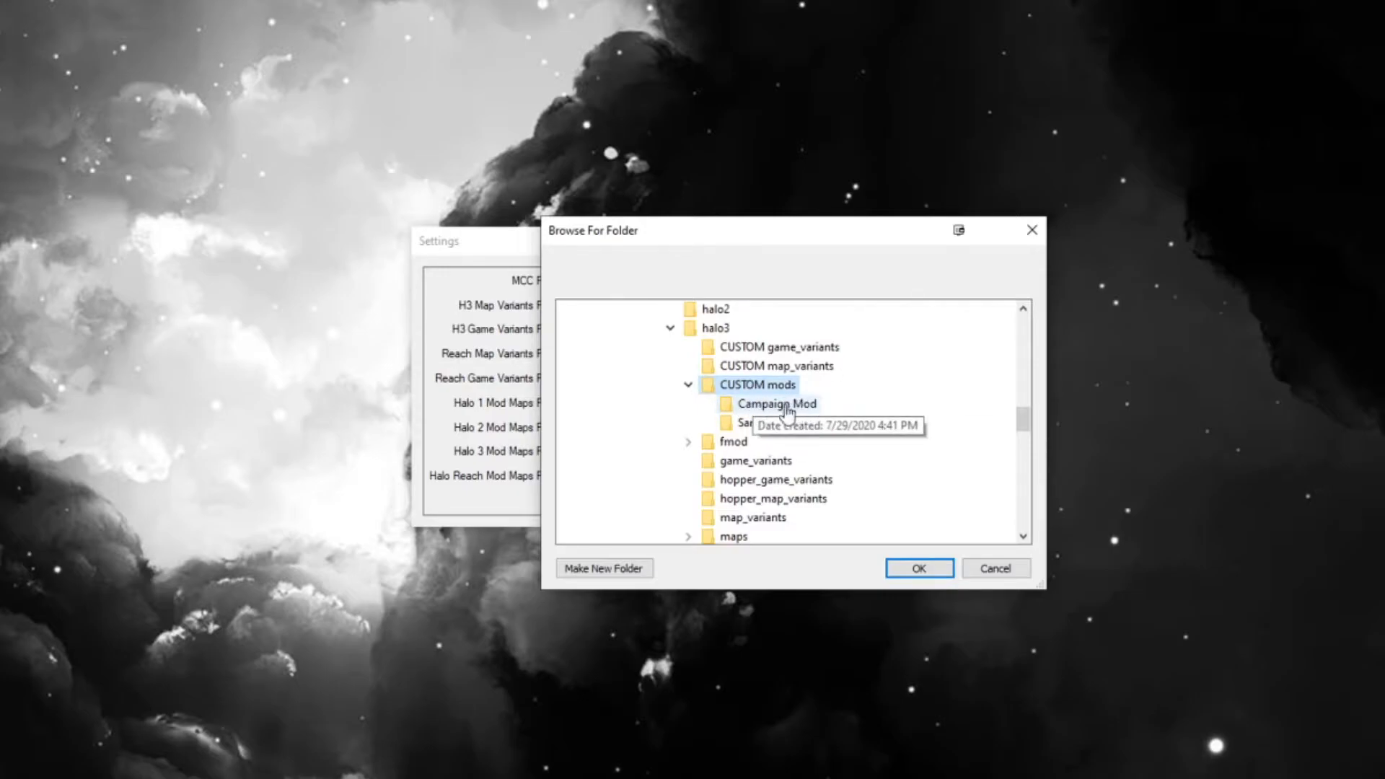
click(920, 570)
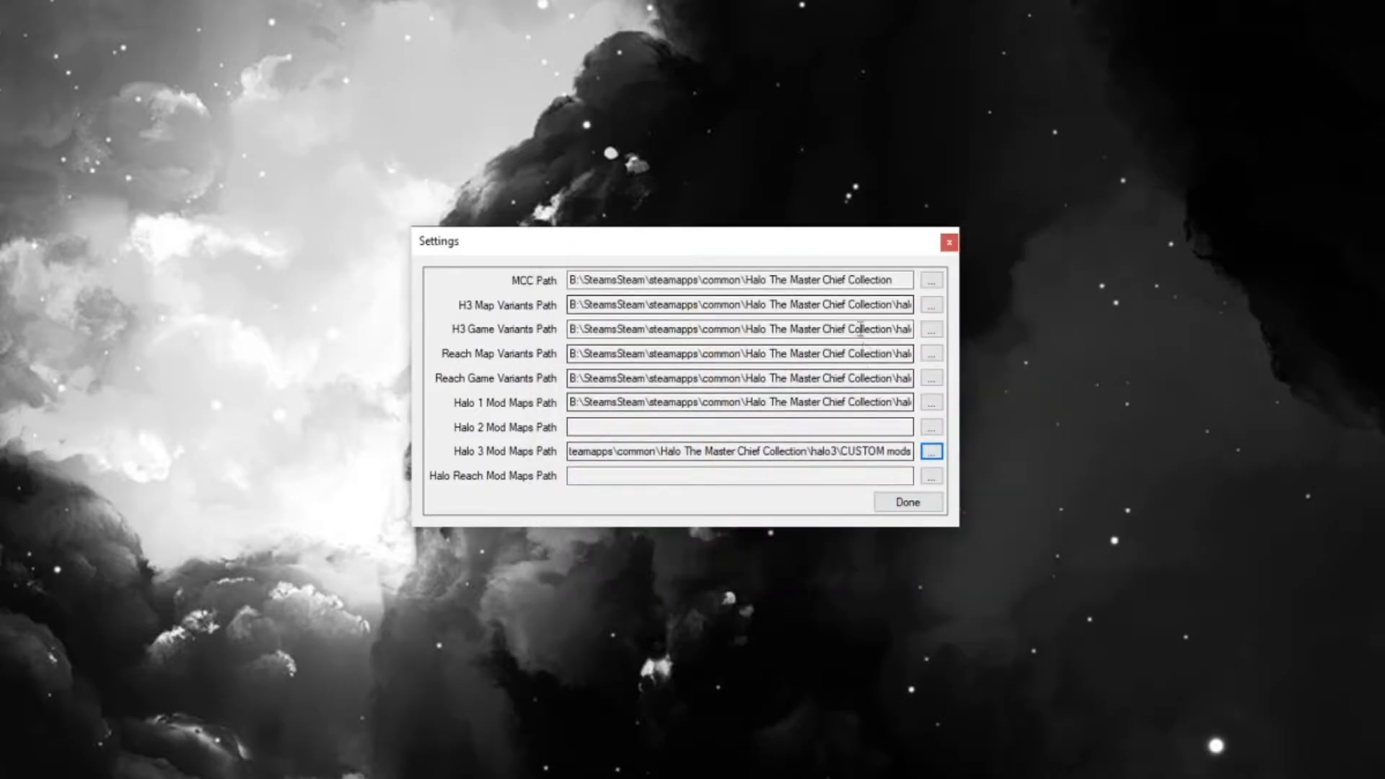
click(926, 501)
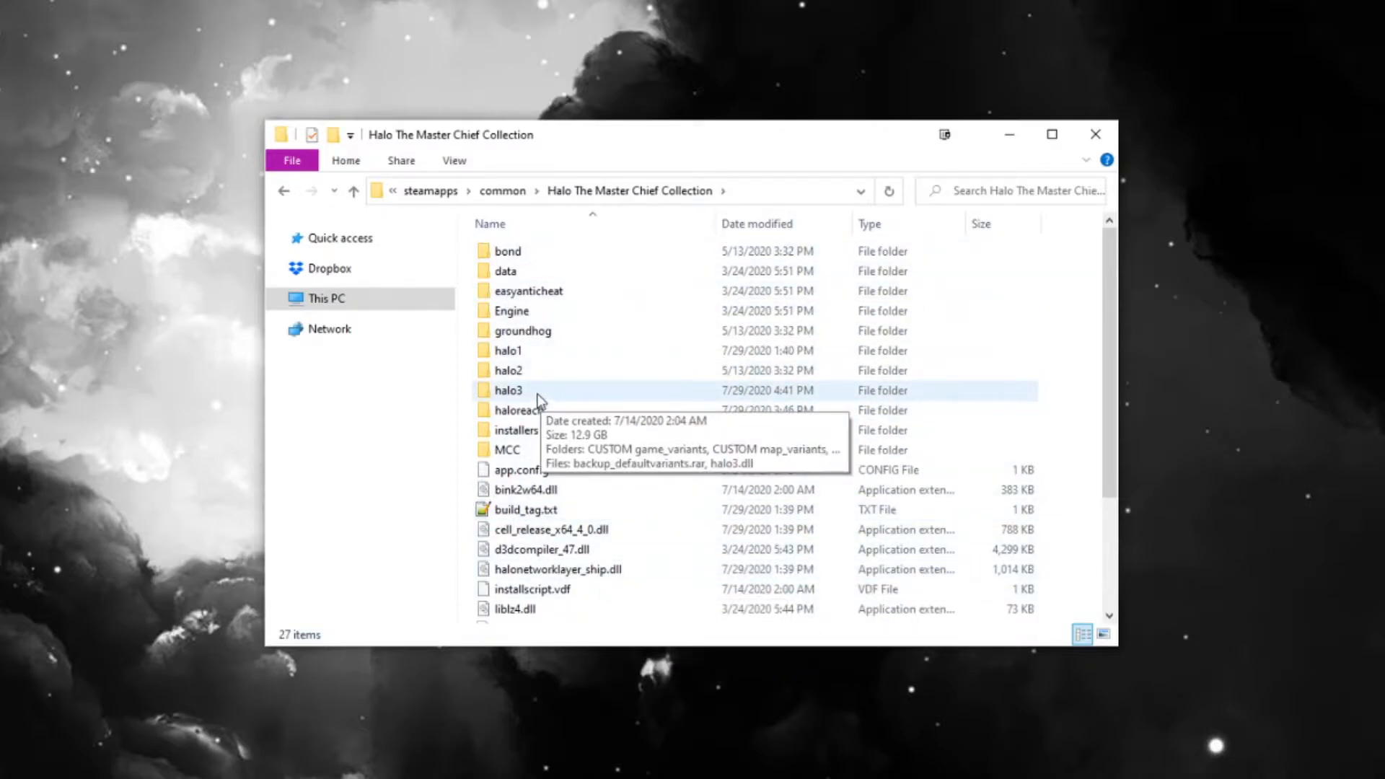
Step: Examine the custom variant folders and the original game and map variant folders inside the installation's halo3 folder
double_click(509, 390)
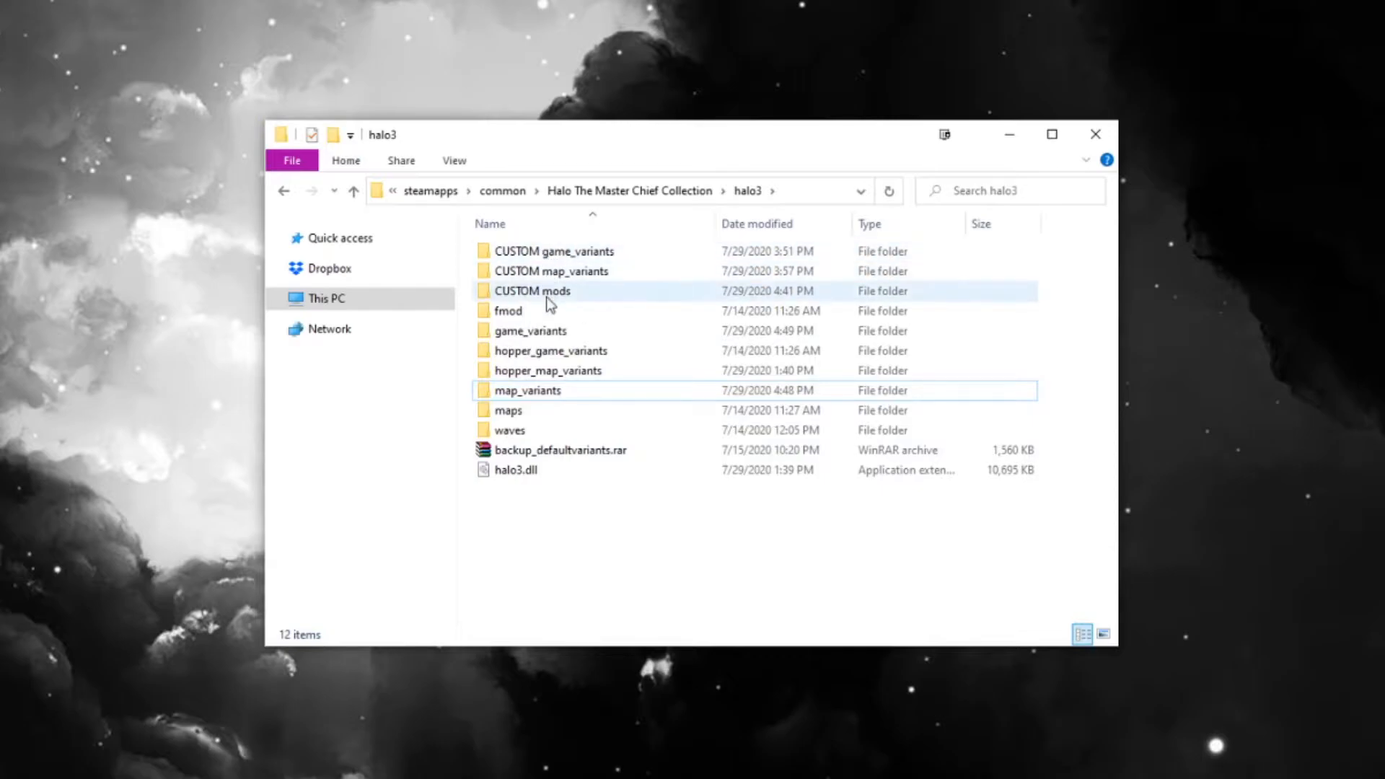
double_click(567, 249)
click(617, 190)
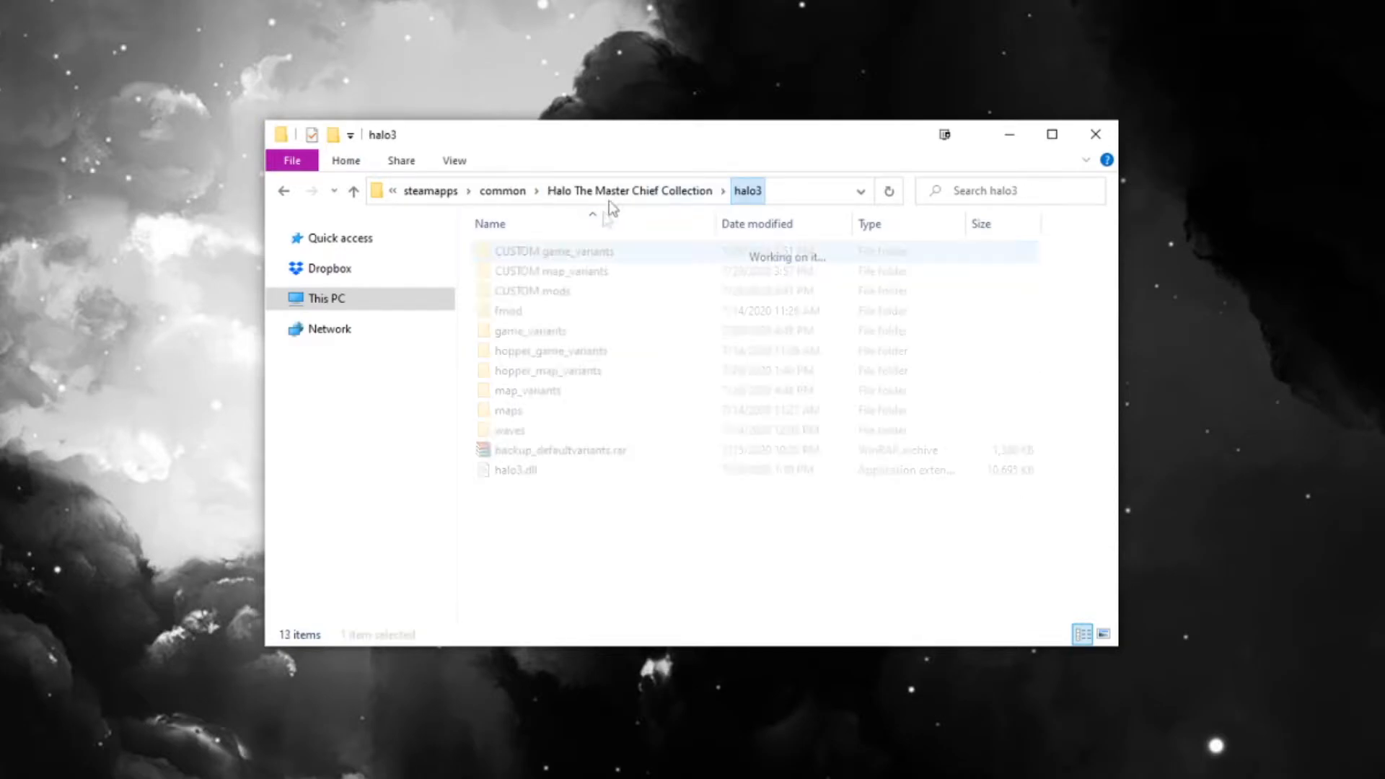
double_click(578, 272)
click(595, 191)
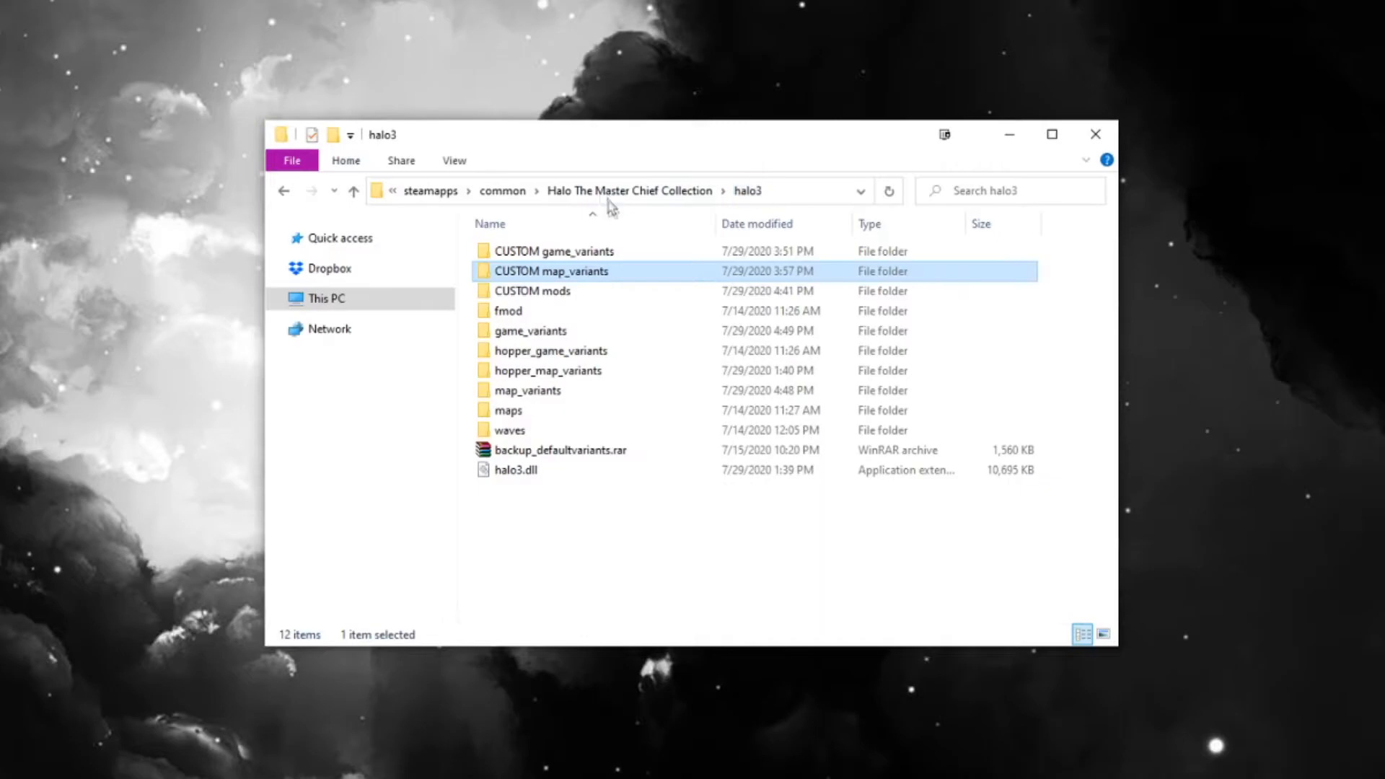
click(547, 332)
shift+click(541, 390)
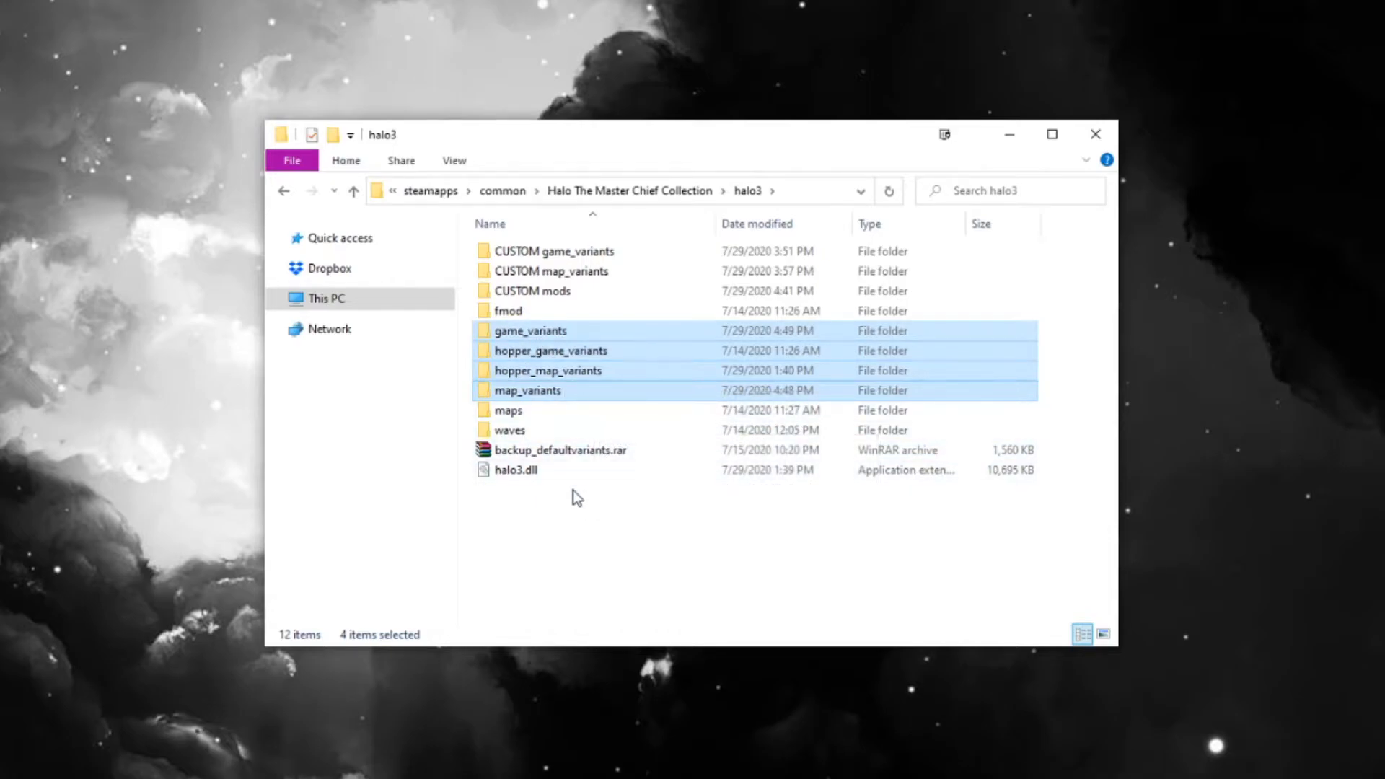
click(563, 553)
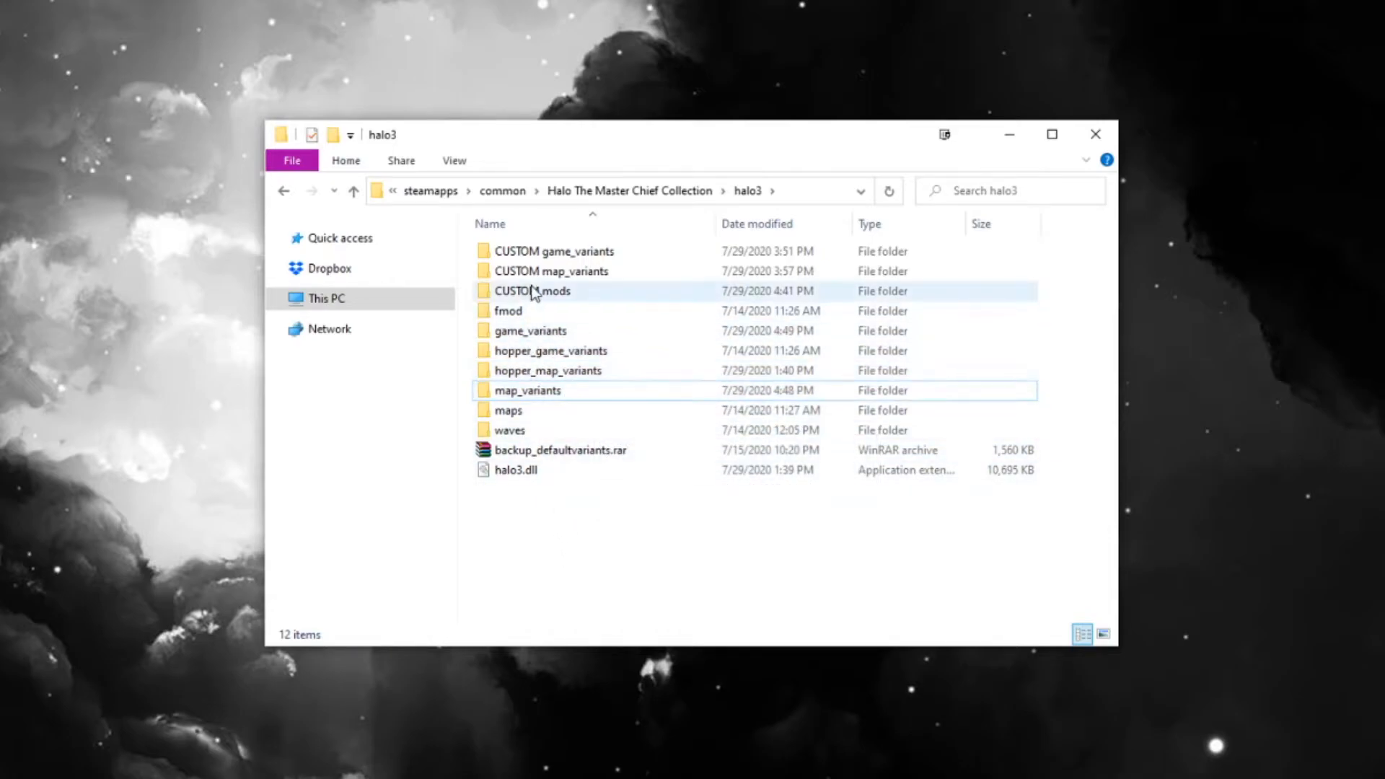
mouse_move(578, 278)
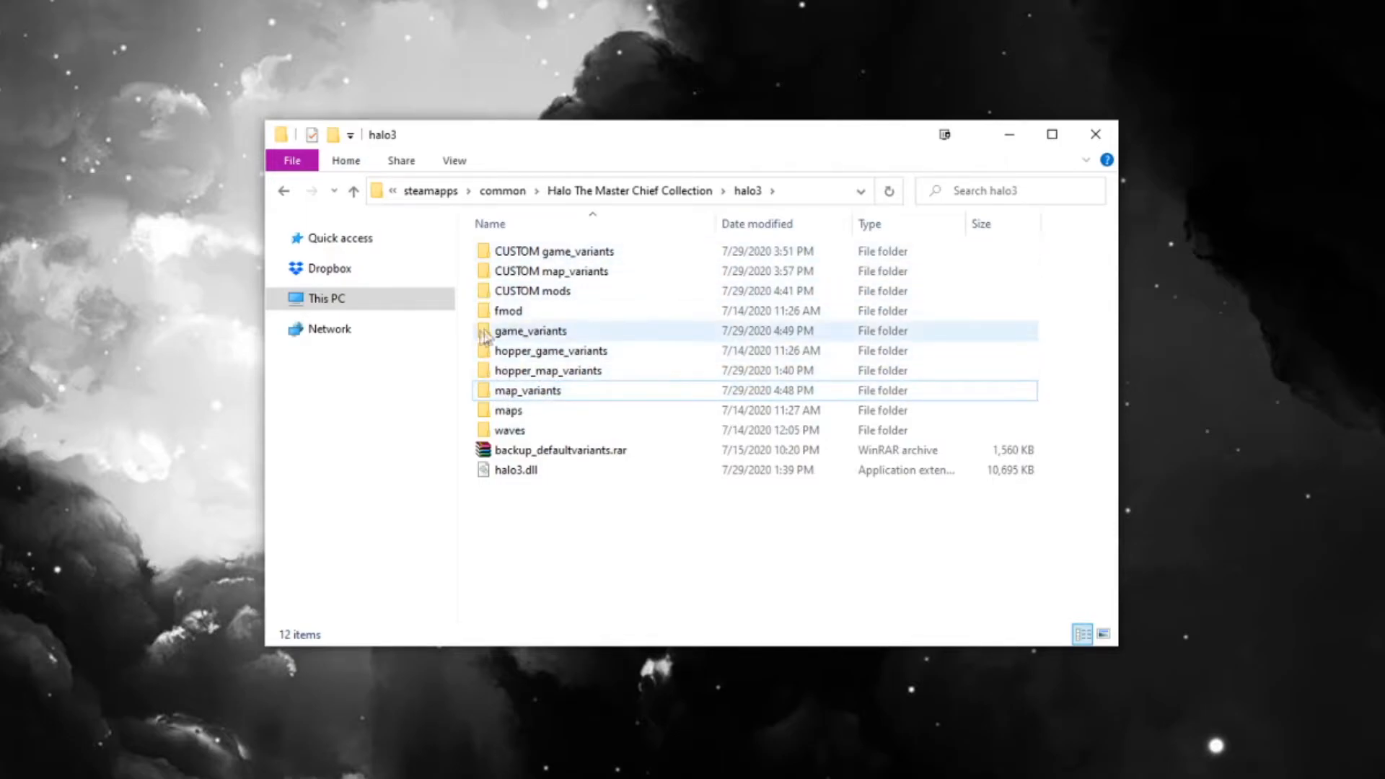
mouse_move(514, 337)
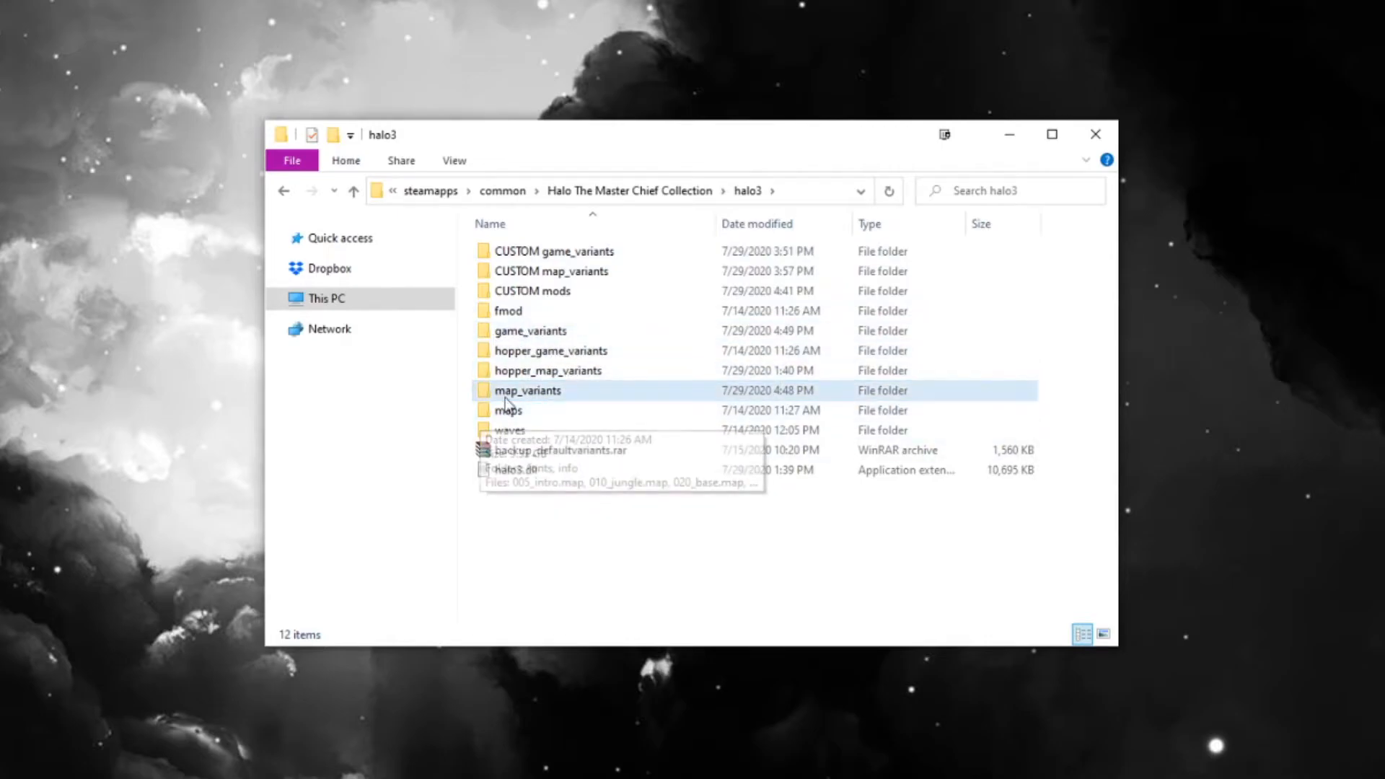
mouse_move(503, 397)
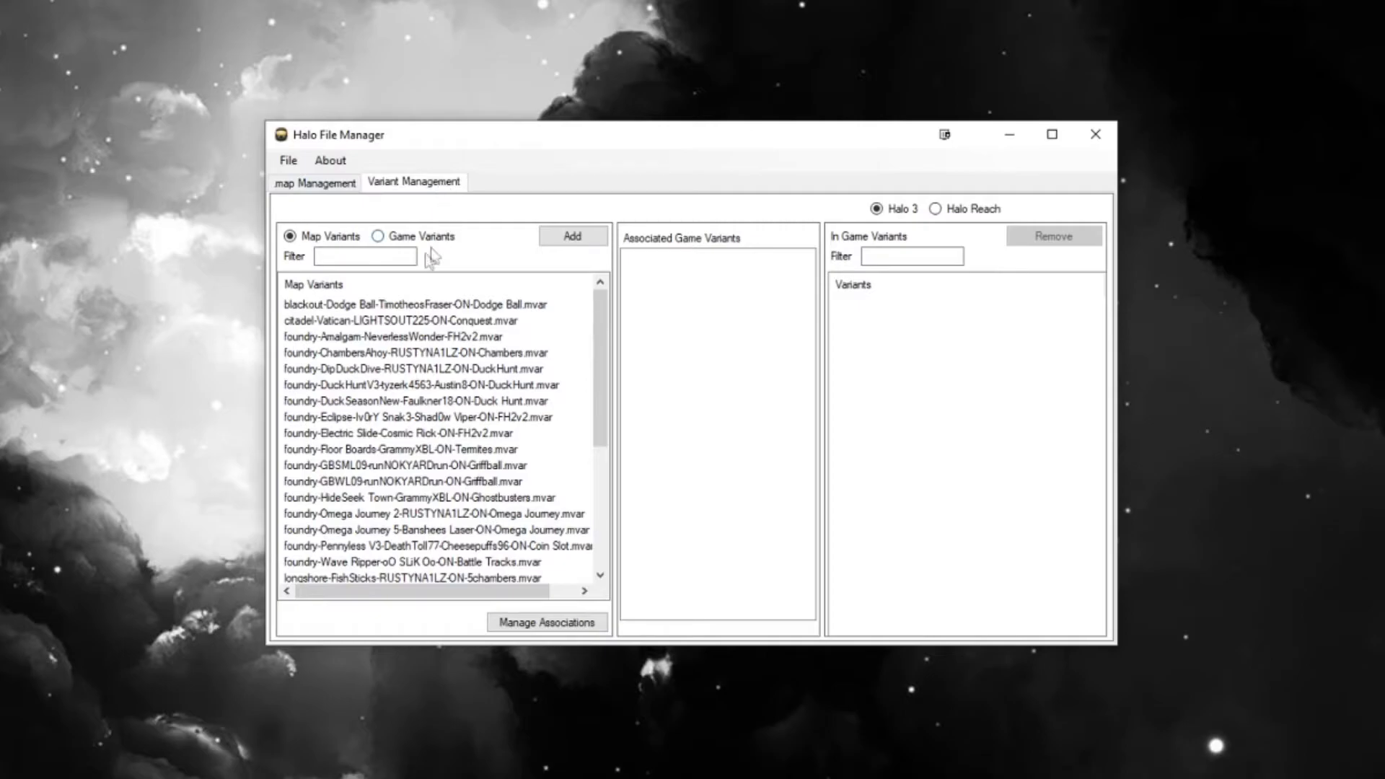
Step: Review the Halo 3 map variant and game variant lists and compare them with the Halo Reach map variants
scroll(447, 419, down, 4)
scroll(441, 426, up, 5)
click(377, 236)
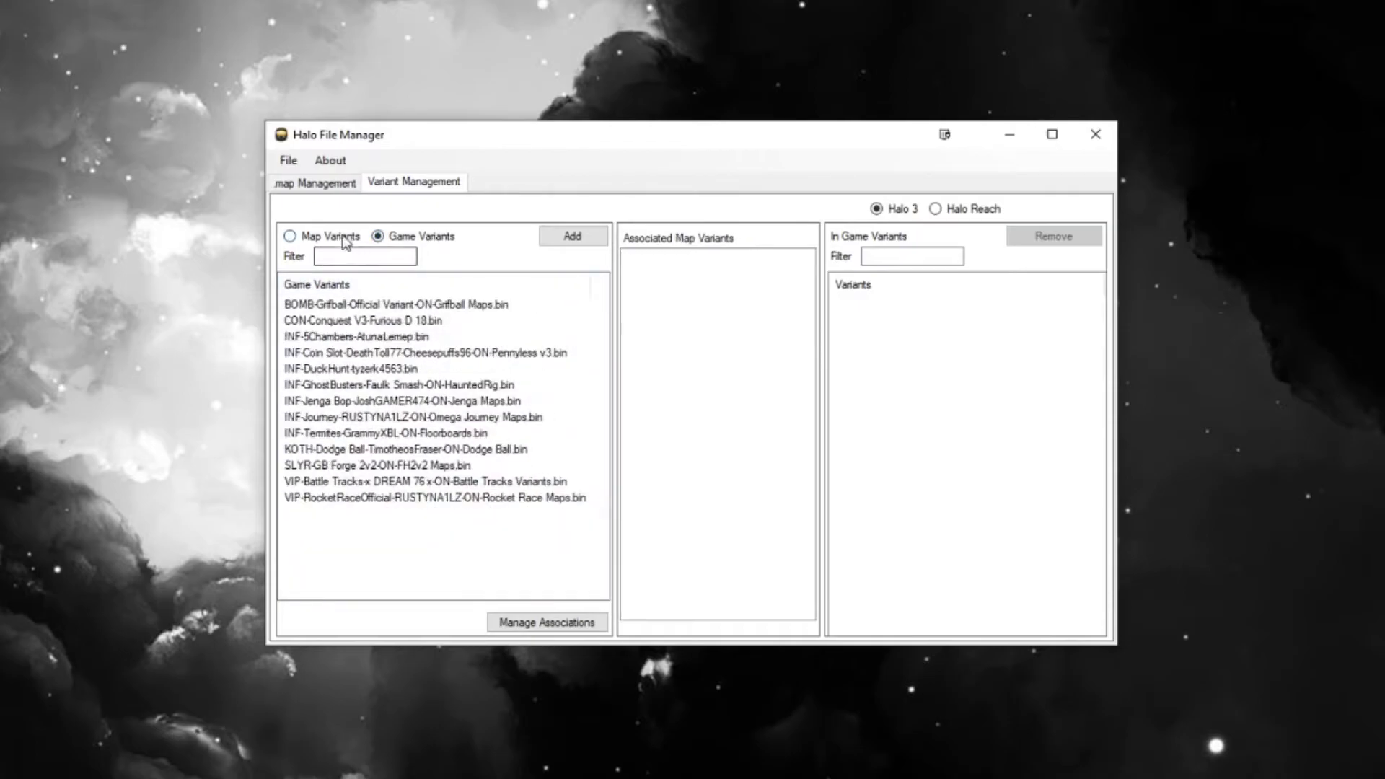
click(290, 236)
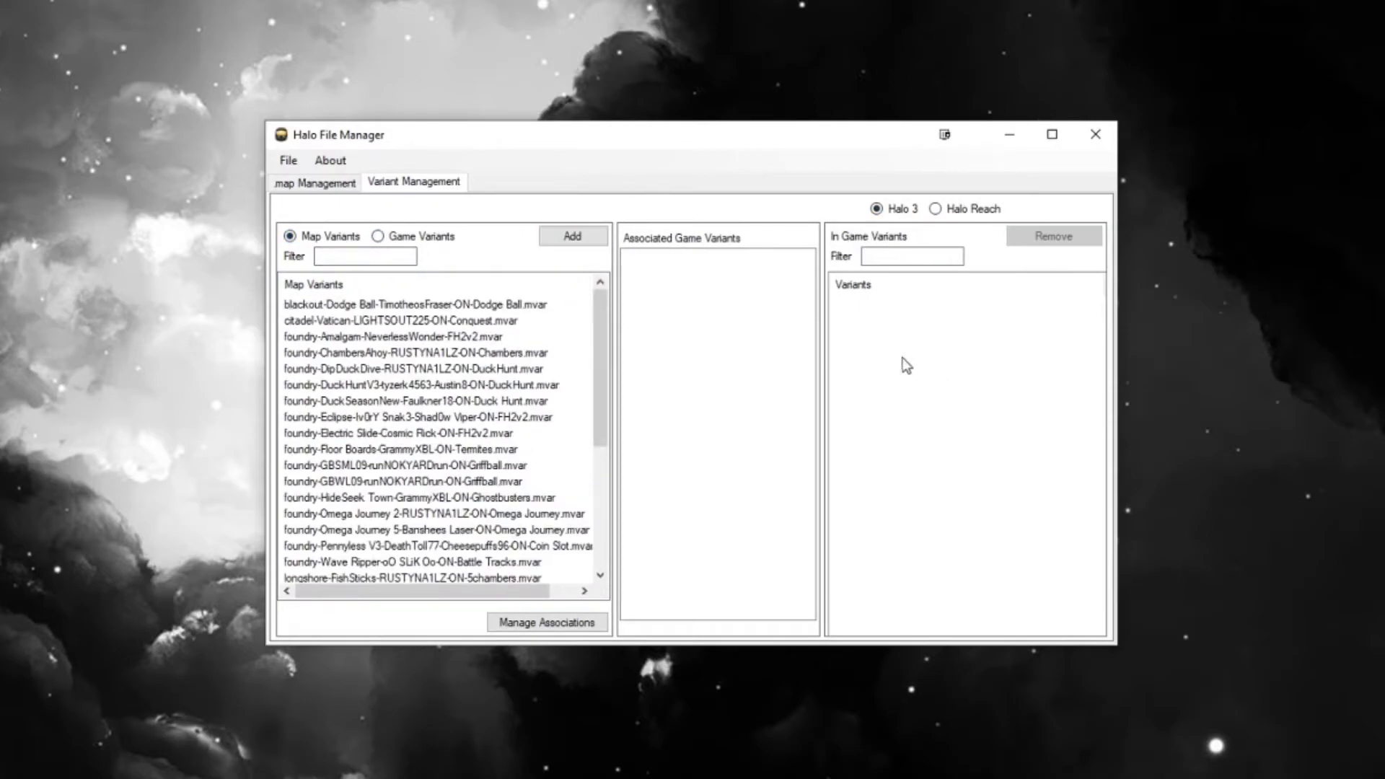
click(959, 210)
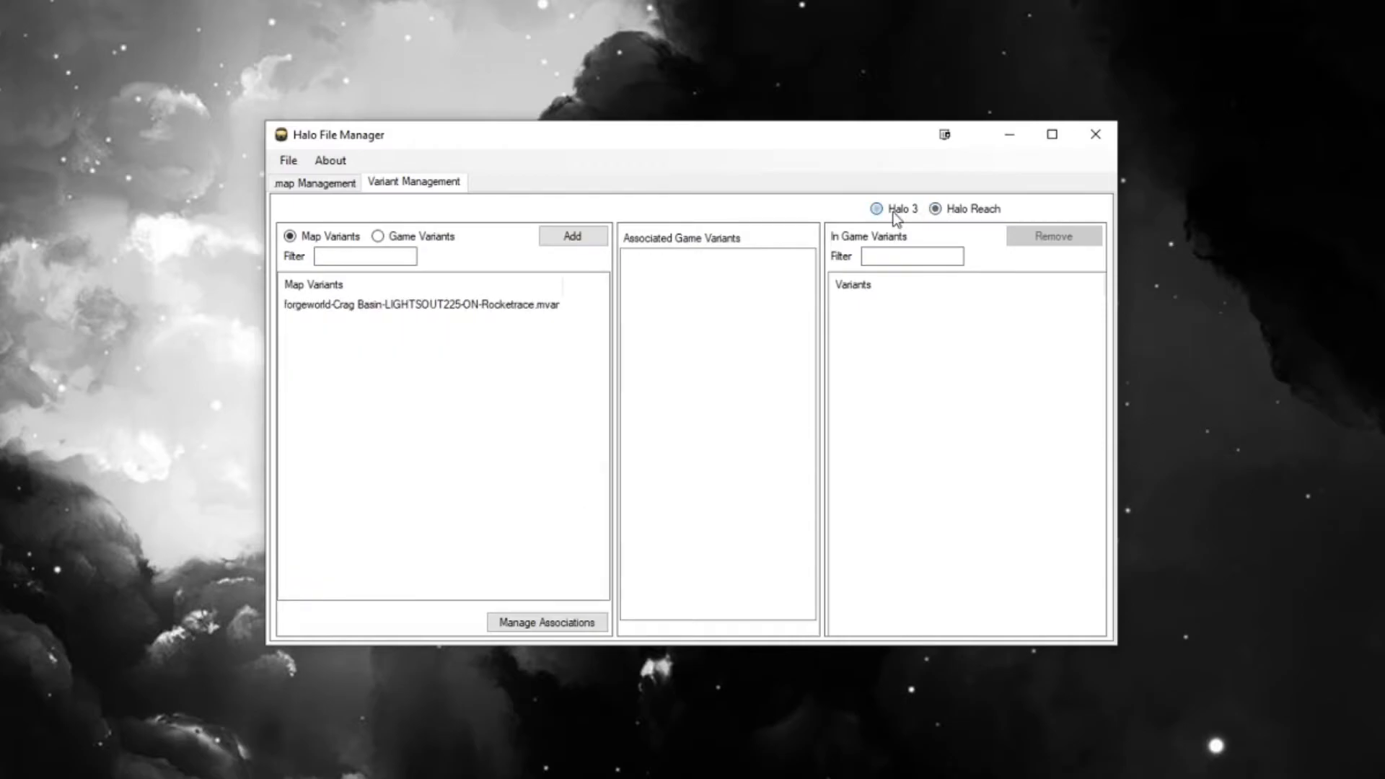
click(895, 211)
click(975, 210)
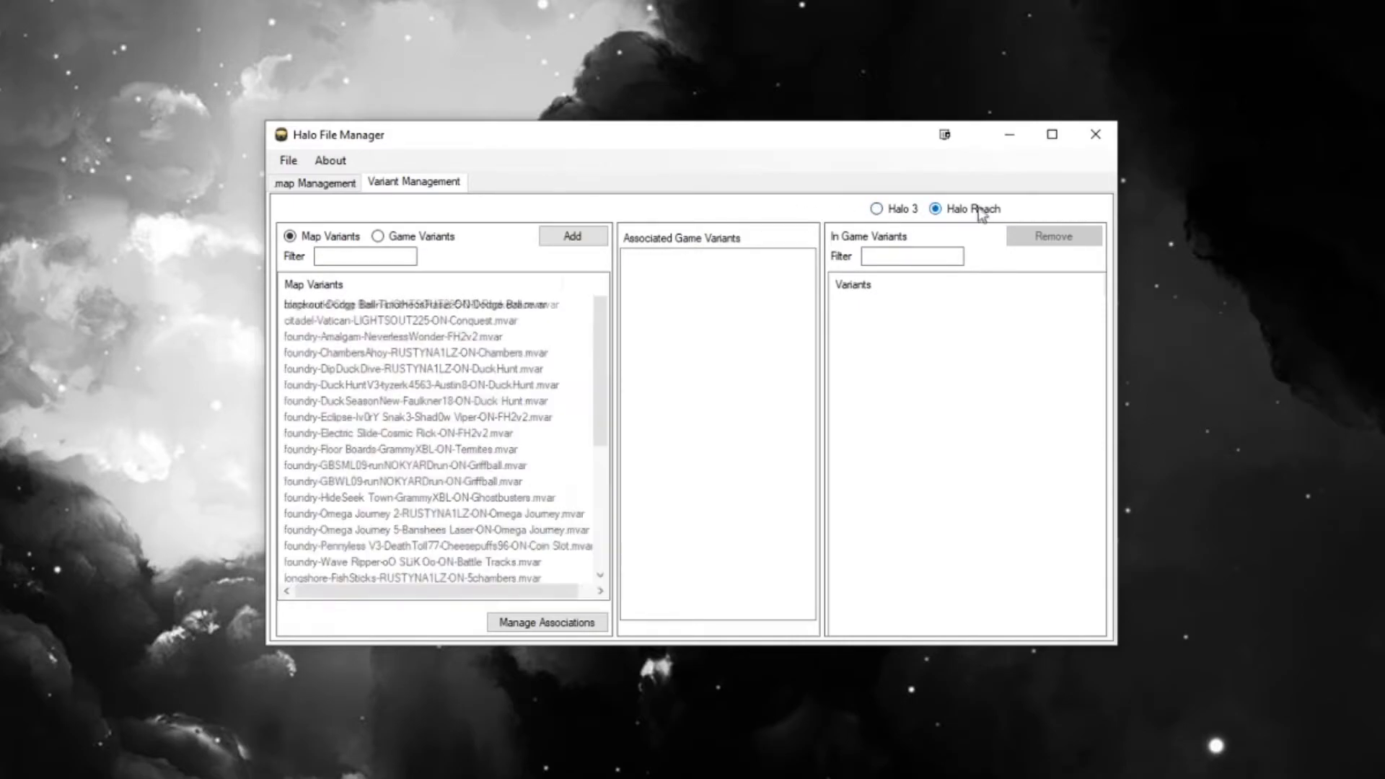
click(900, 215)
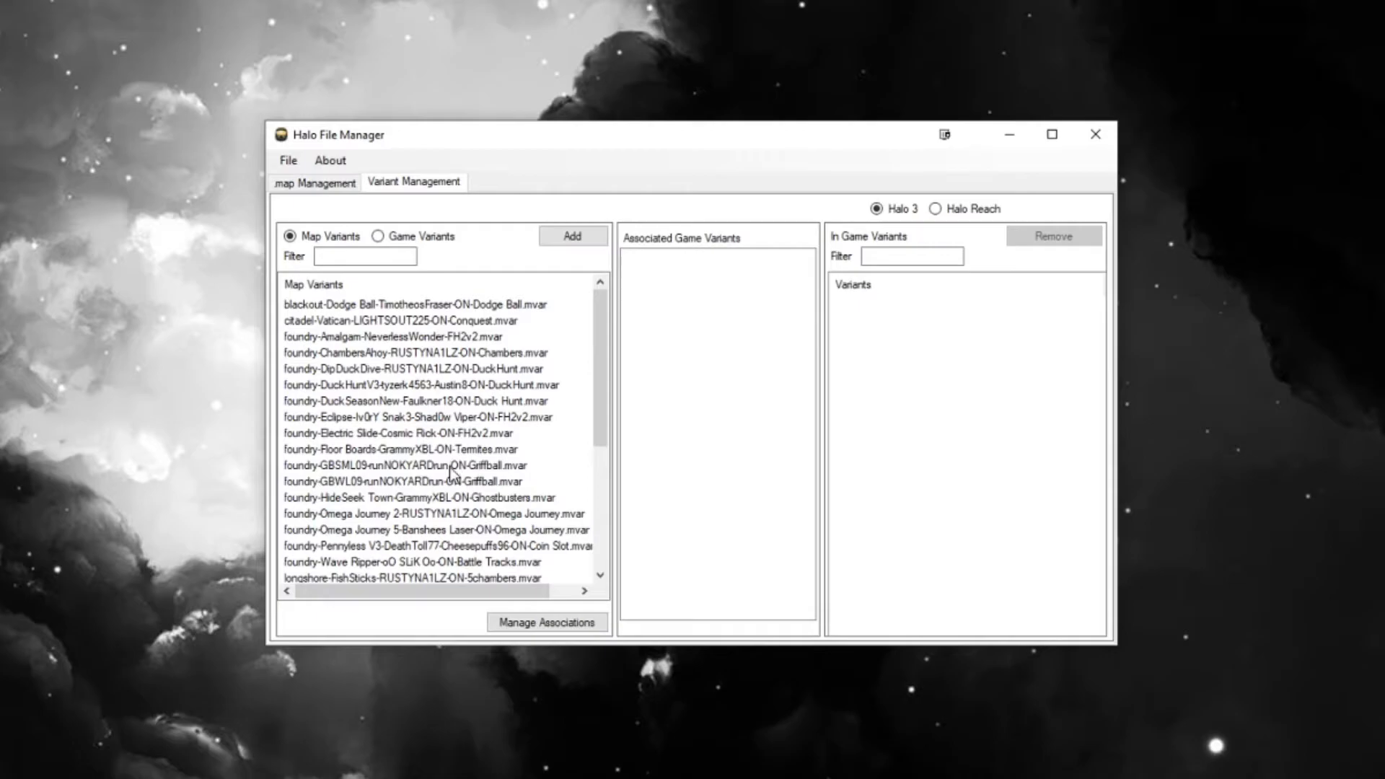
Step: Associate the Halo 3 INF-Jenga Bop game variant with all four map variants found by filtering for "jenga"
click(378, 237)
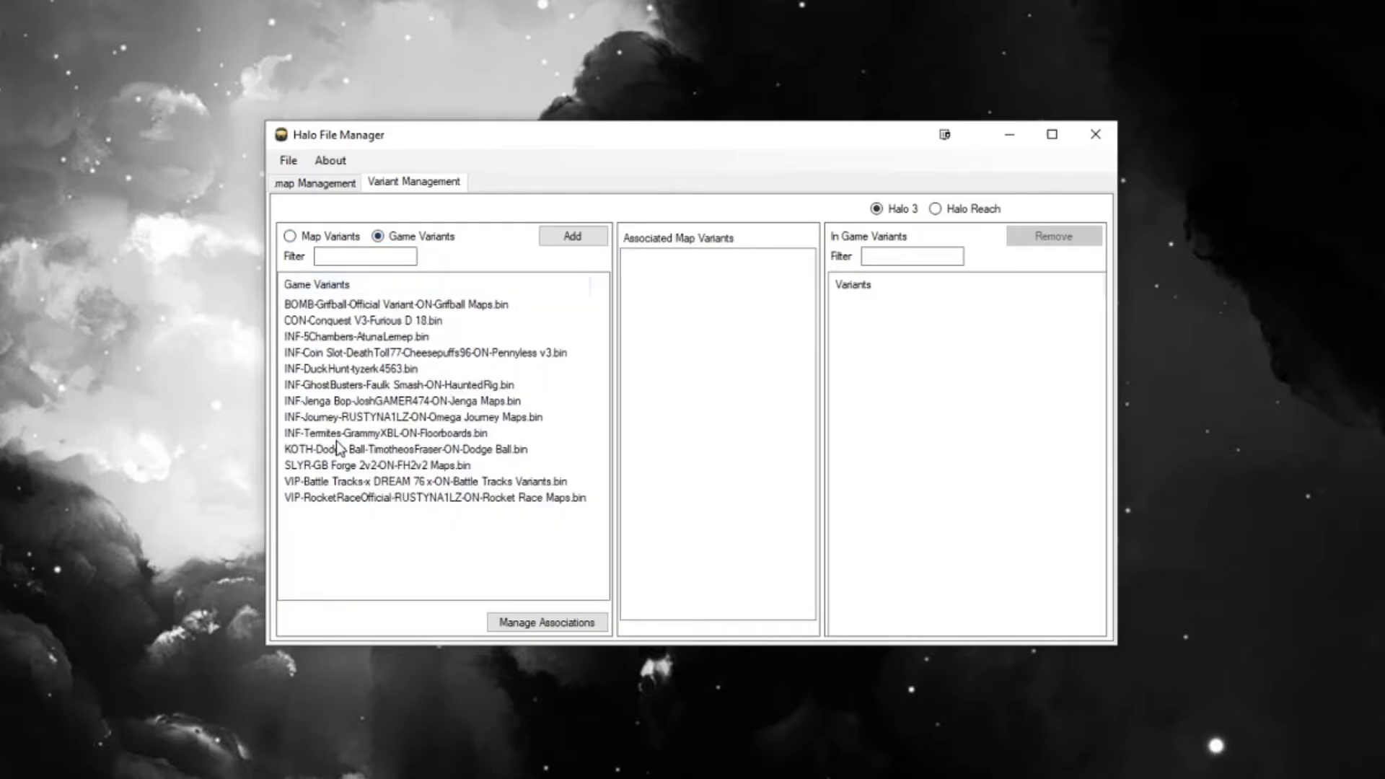
double_click(341, 402)
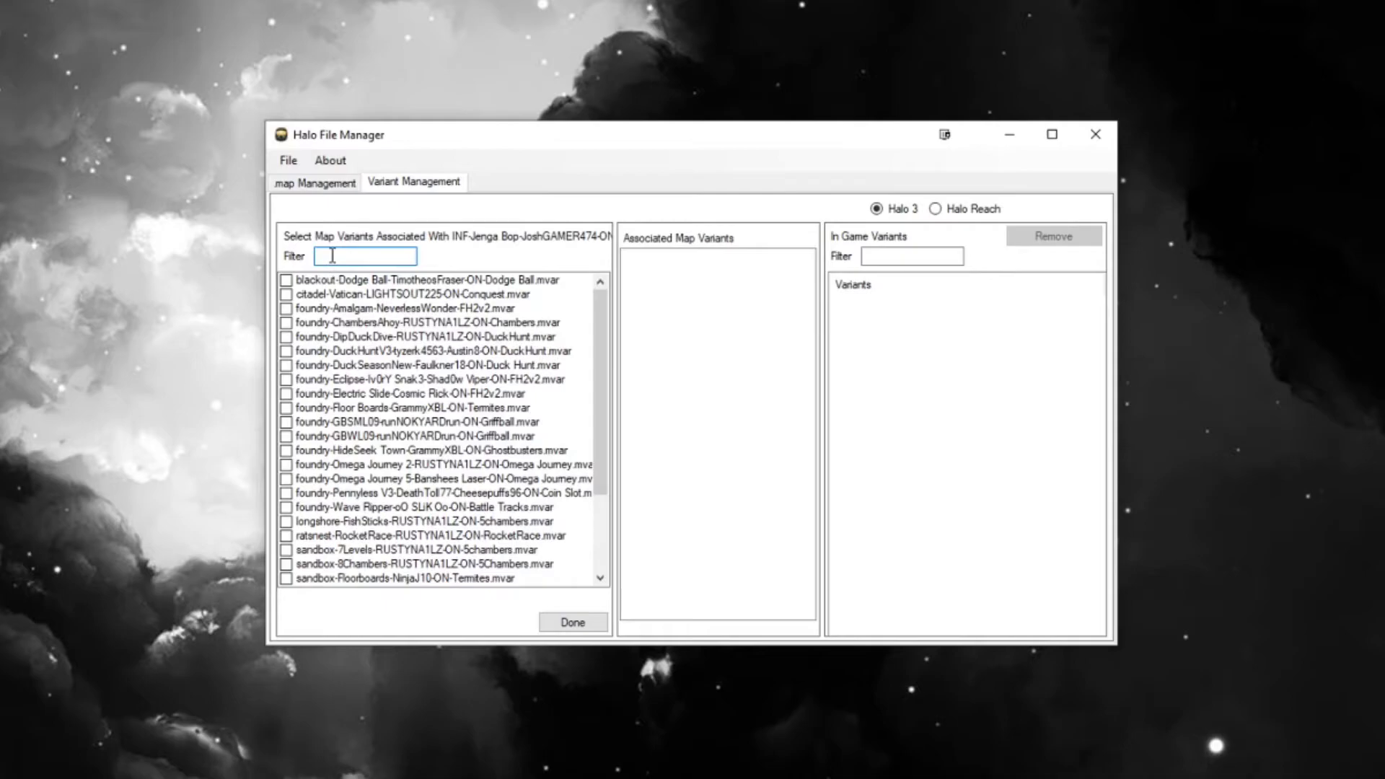
text(jenga)
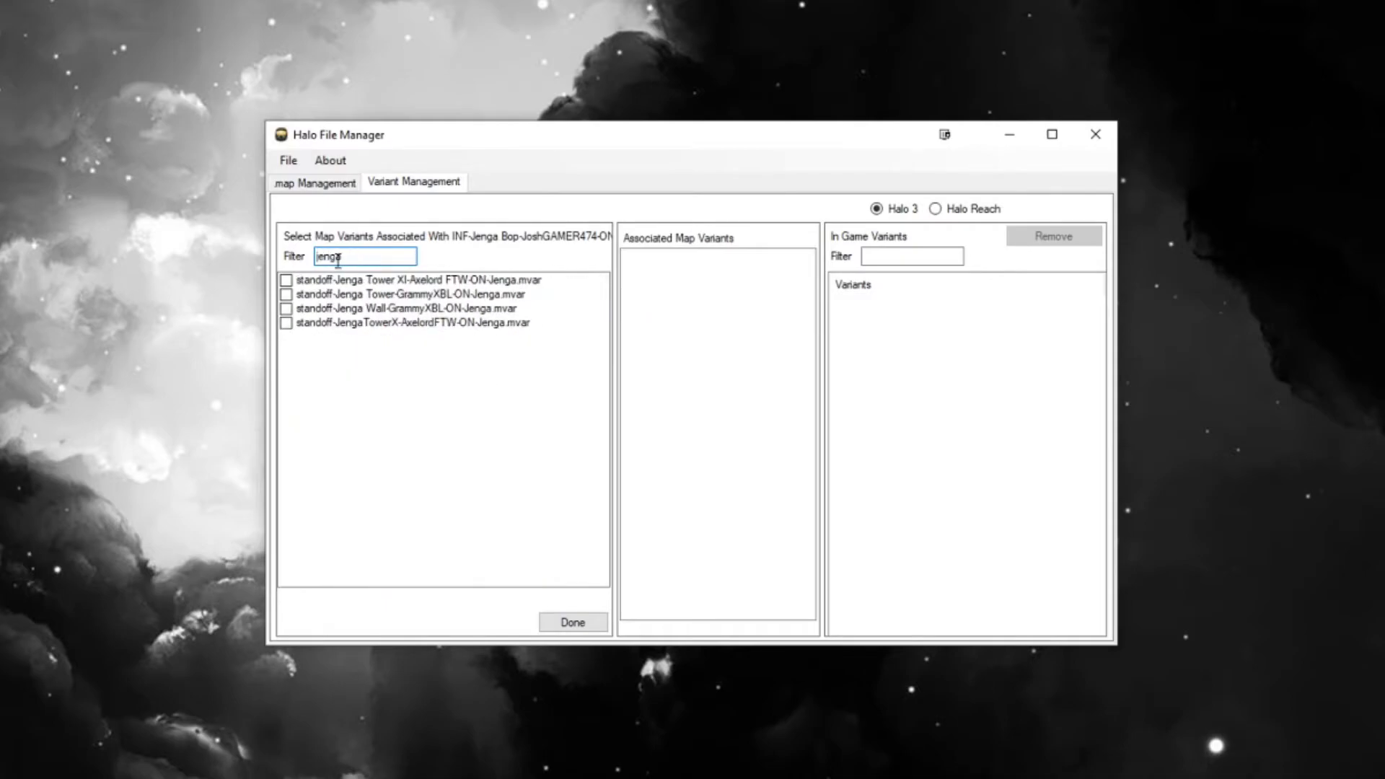
click(365, 282)
click(371, 297)
click(374, 311)
click(375, 324)
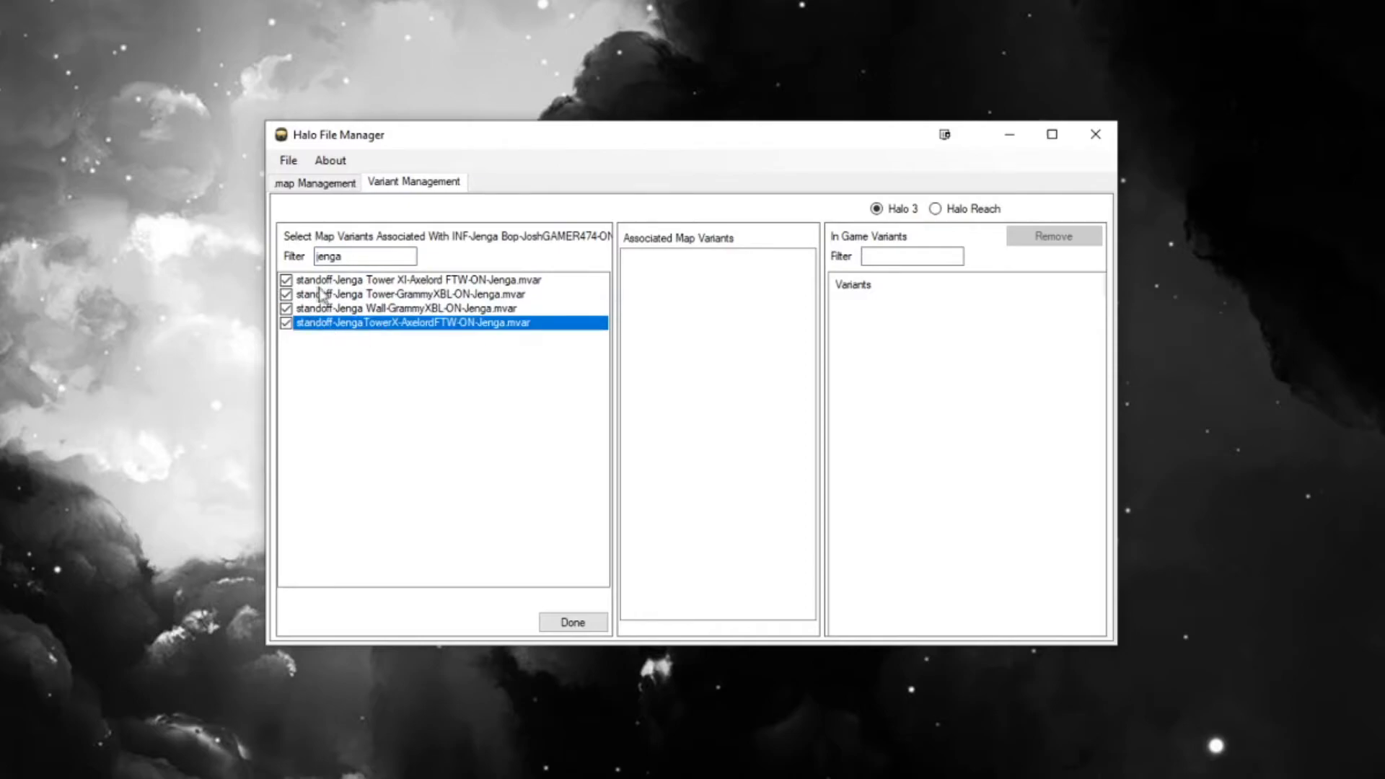
click(581, 630)
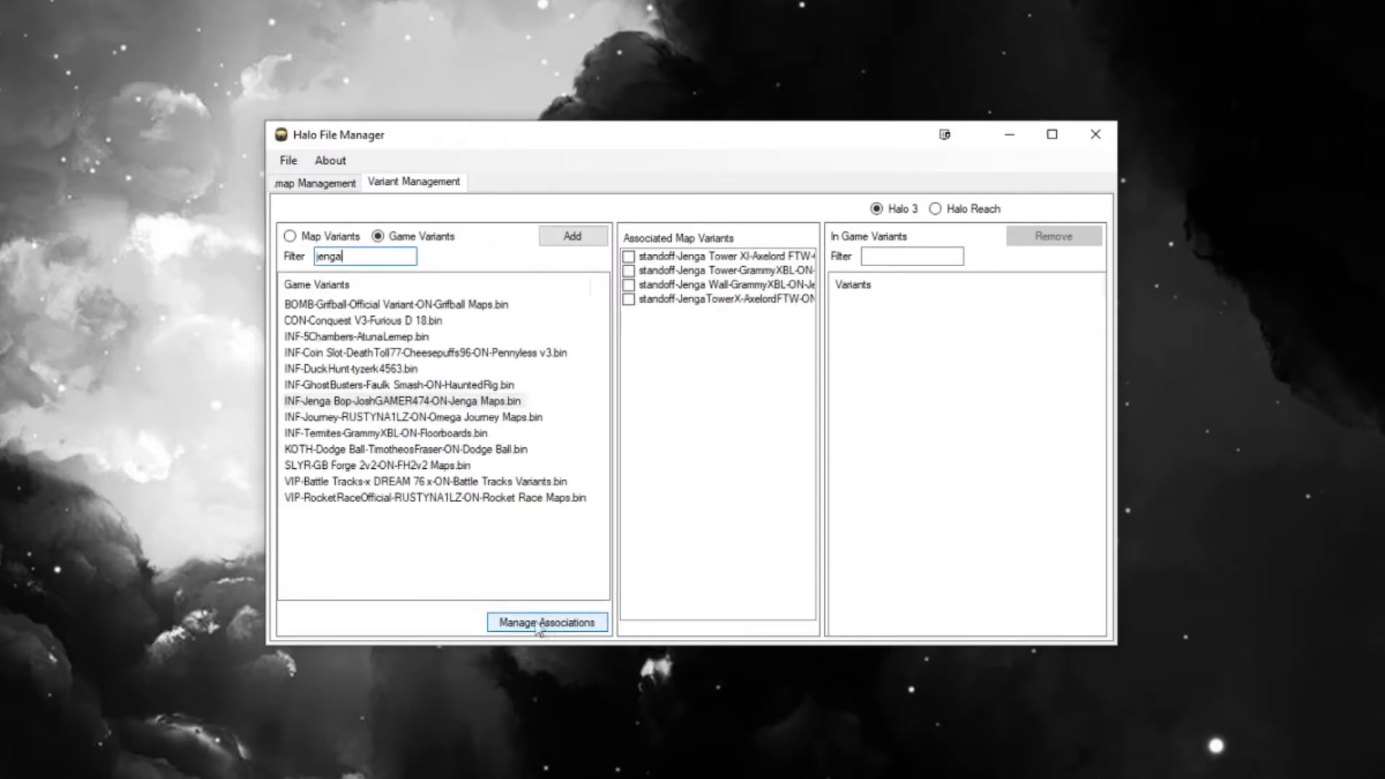
Step: Add the INF-Jenga Bop game variant to the in-game variants for Halo 3
click(299, 404)
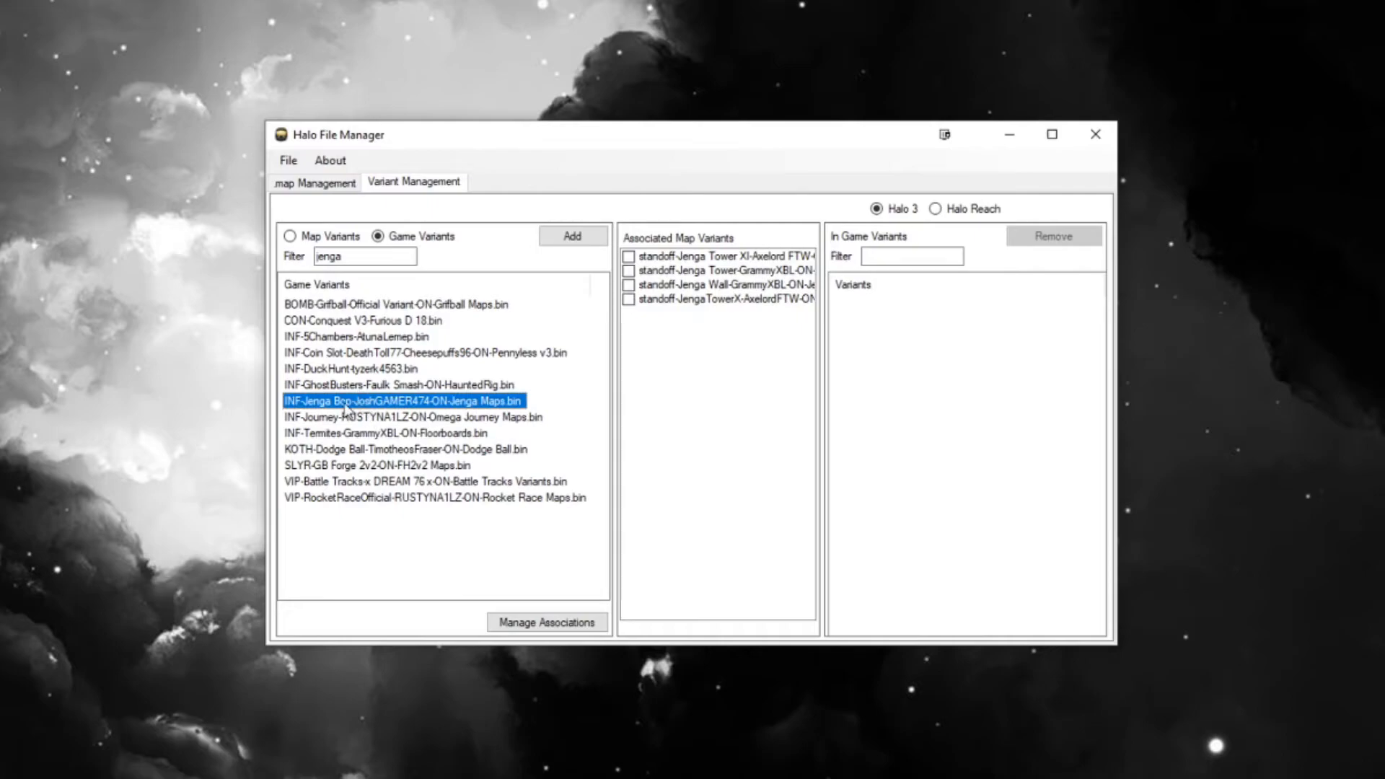
click(563, 243)
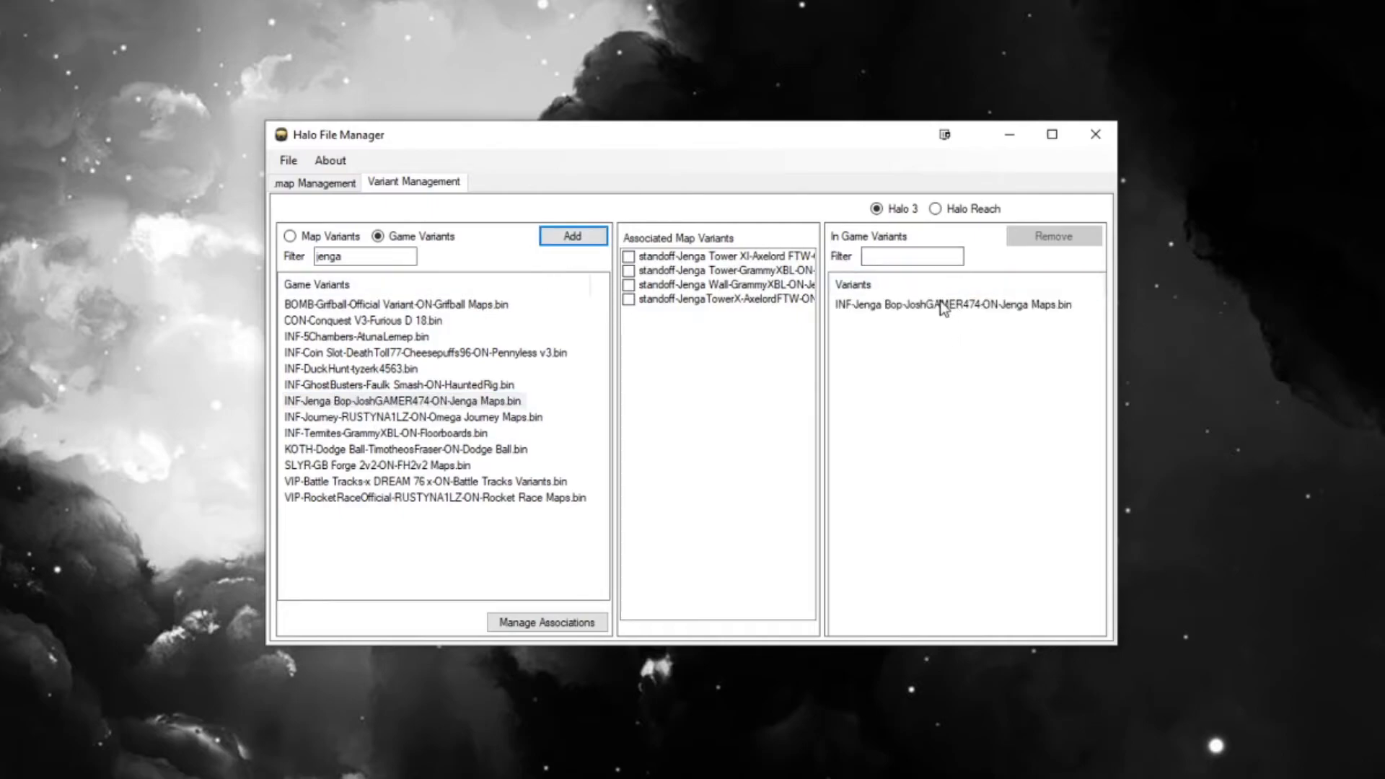
Step: Switch to File Explorer and check the halo3 game_variants folder for the INF-Jenga Bop file, then return to halo3
key(alt+Tab)
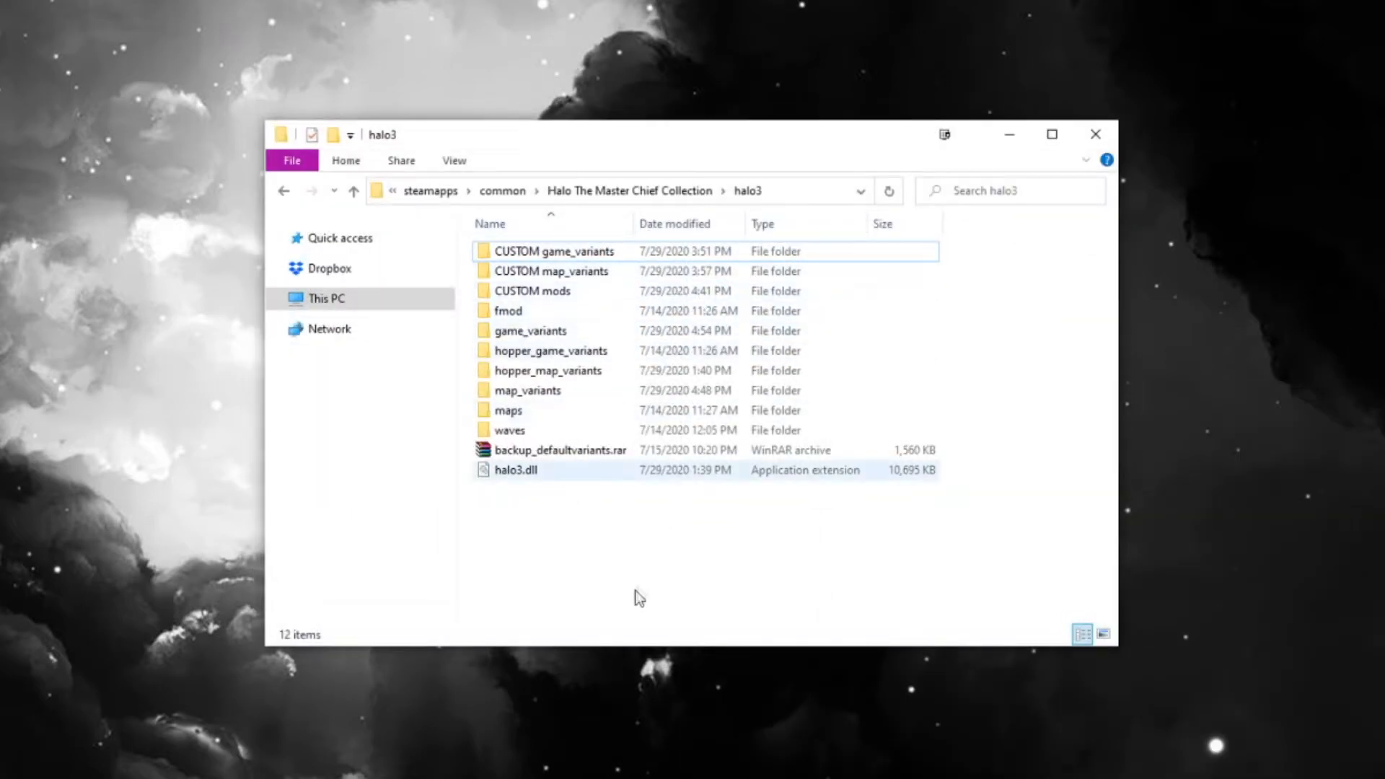
double_click(534, 332)
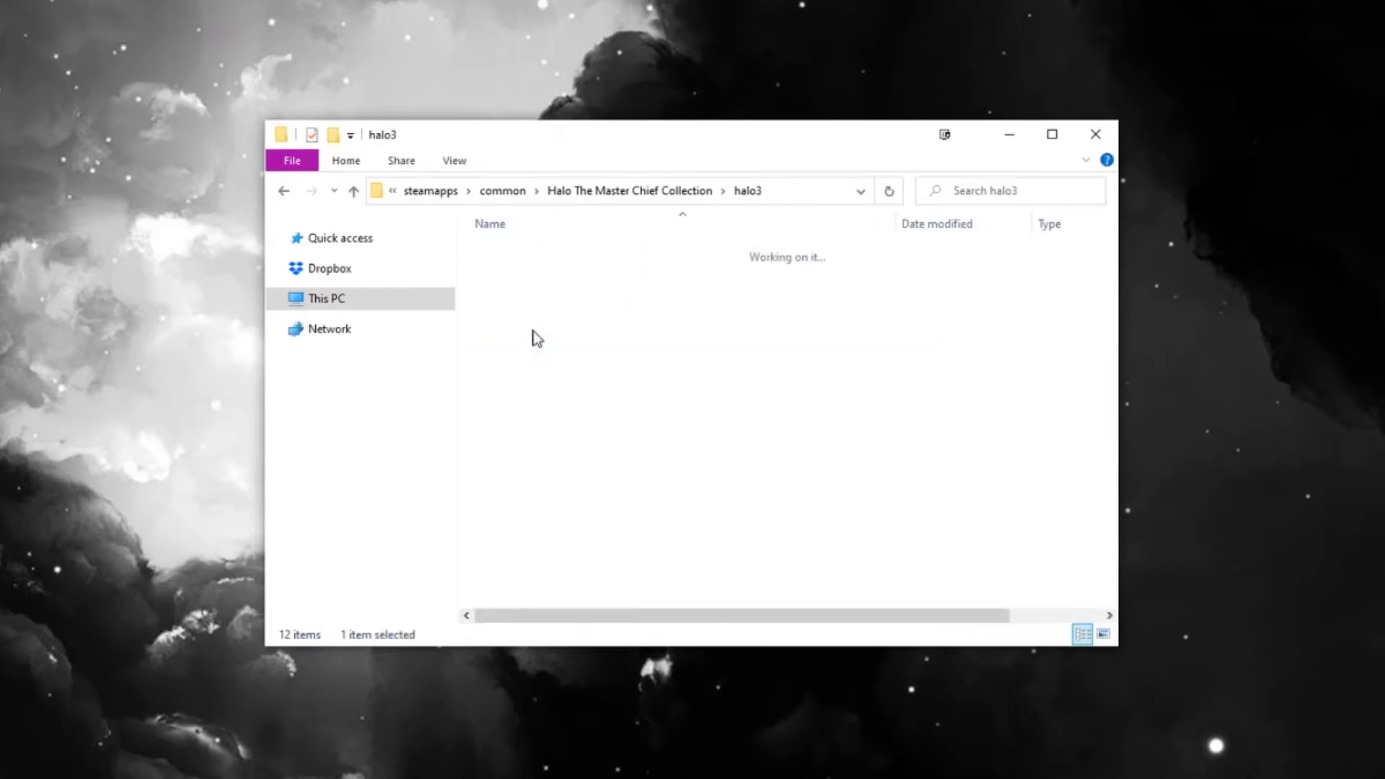
scroll(628, 411, down, 8)
click(603, 280)
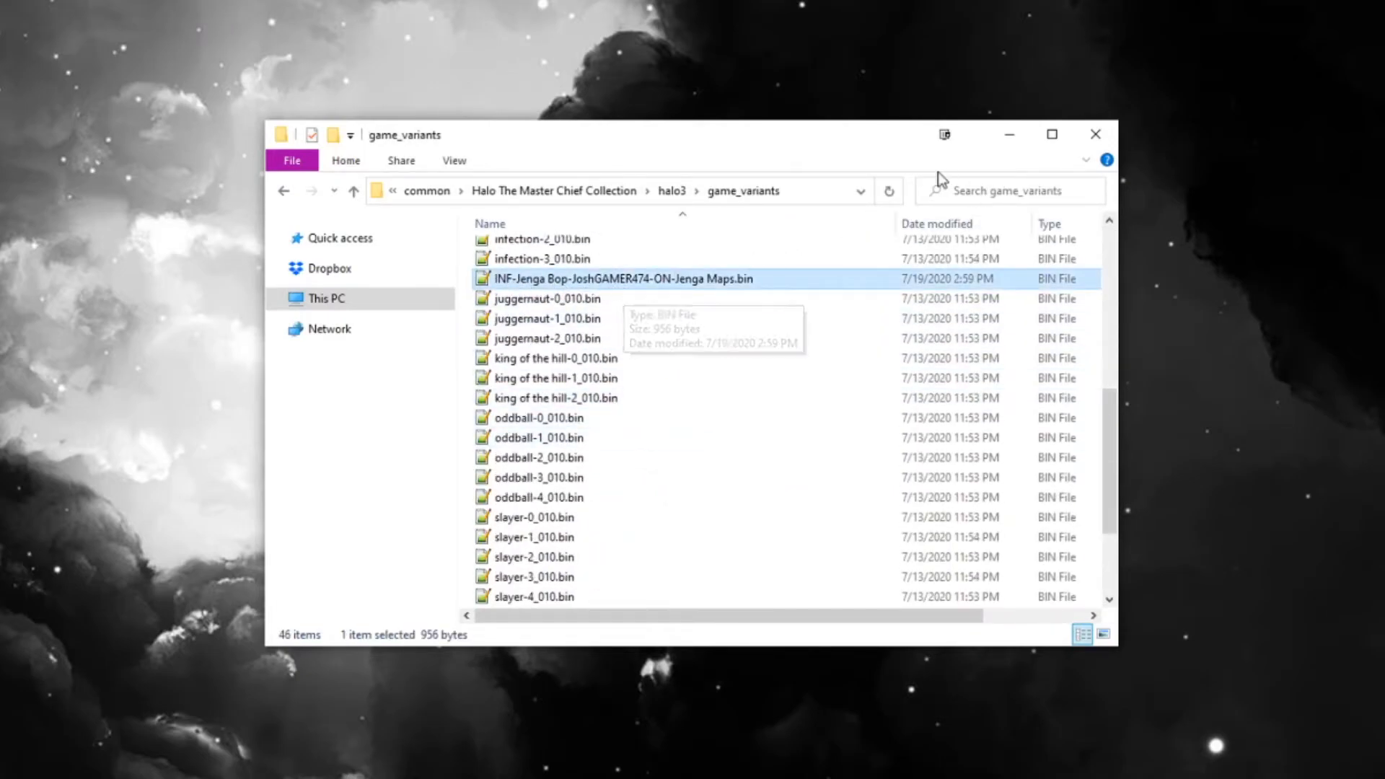
click(672, 192)
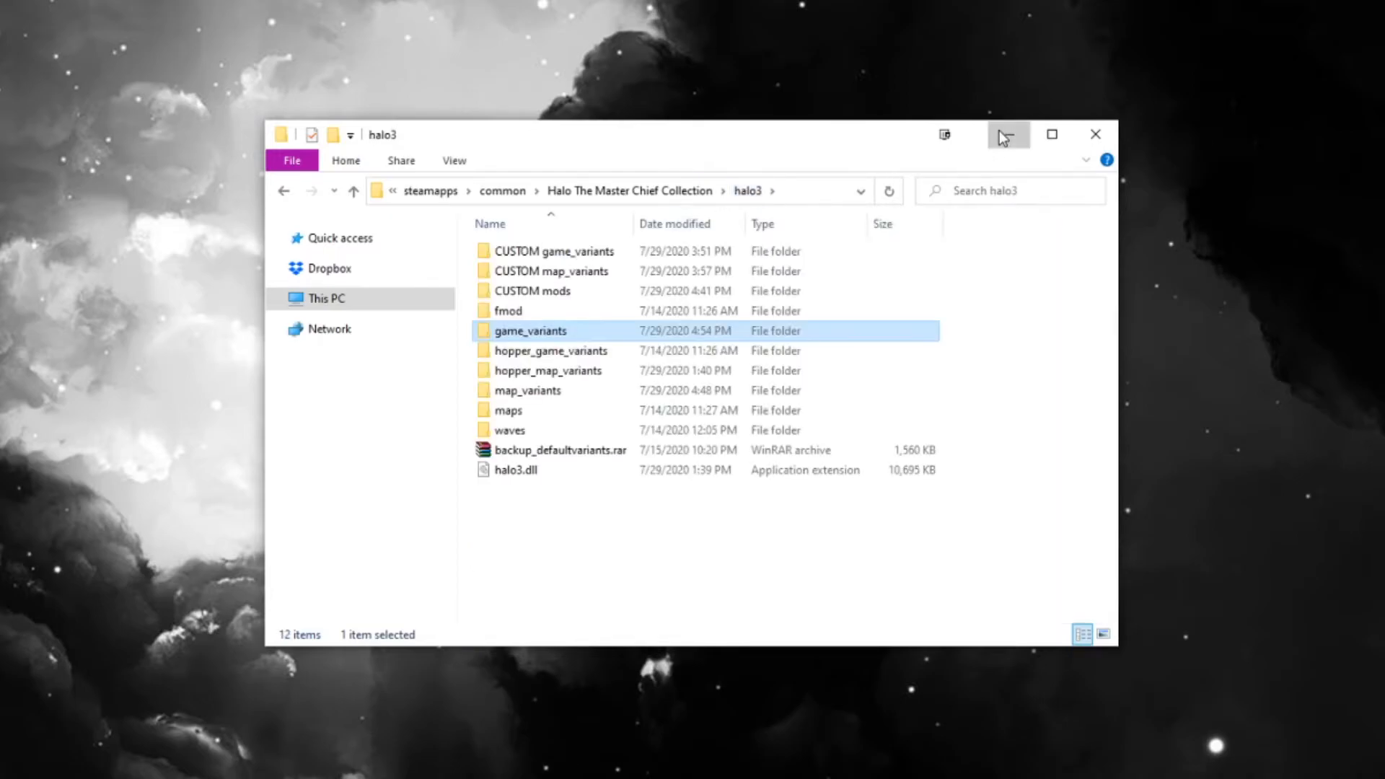
Step: Switch back to Halo File Manager and add the associated Jenga Tower XI and JengaTowerX map variants to the in-game variants for Halo 3
click(1010, 134)
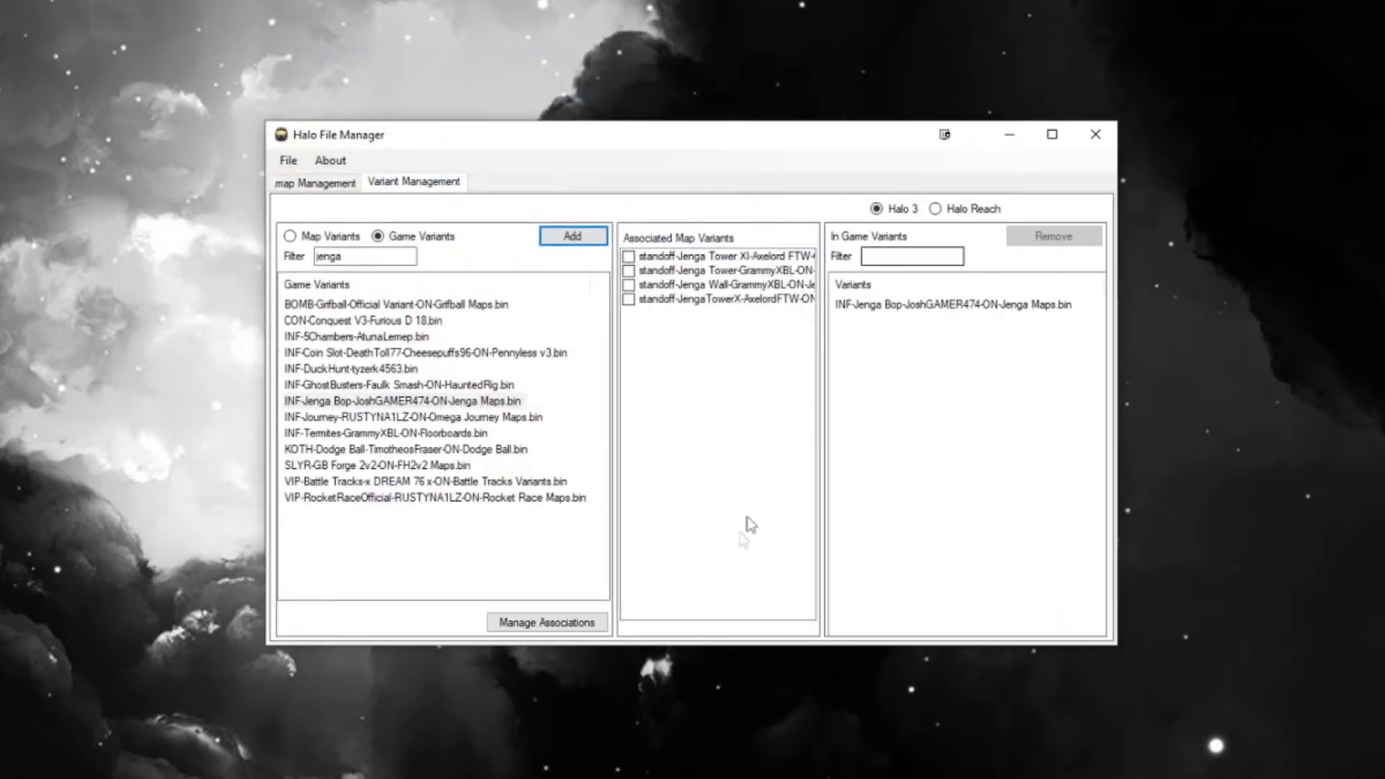
click(728, 257)
click(730, 300)
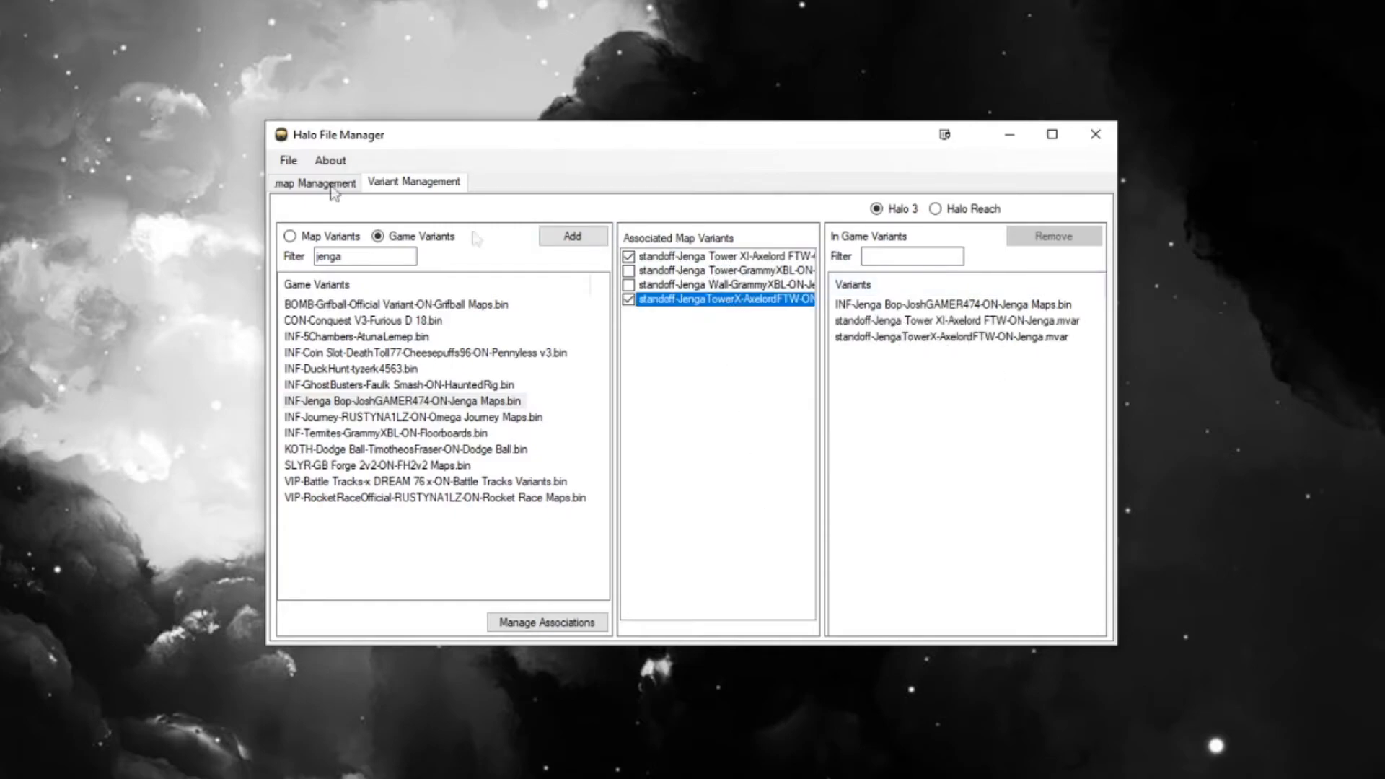
Step: Switch to File Explorer and check the halo3 map_variants folder for the Jenga Tower files, then return to Halo File Manager
key(alt+Tab)
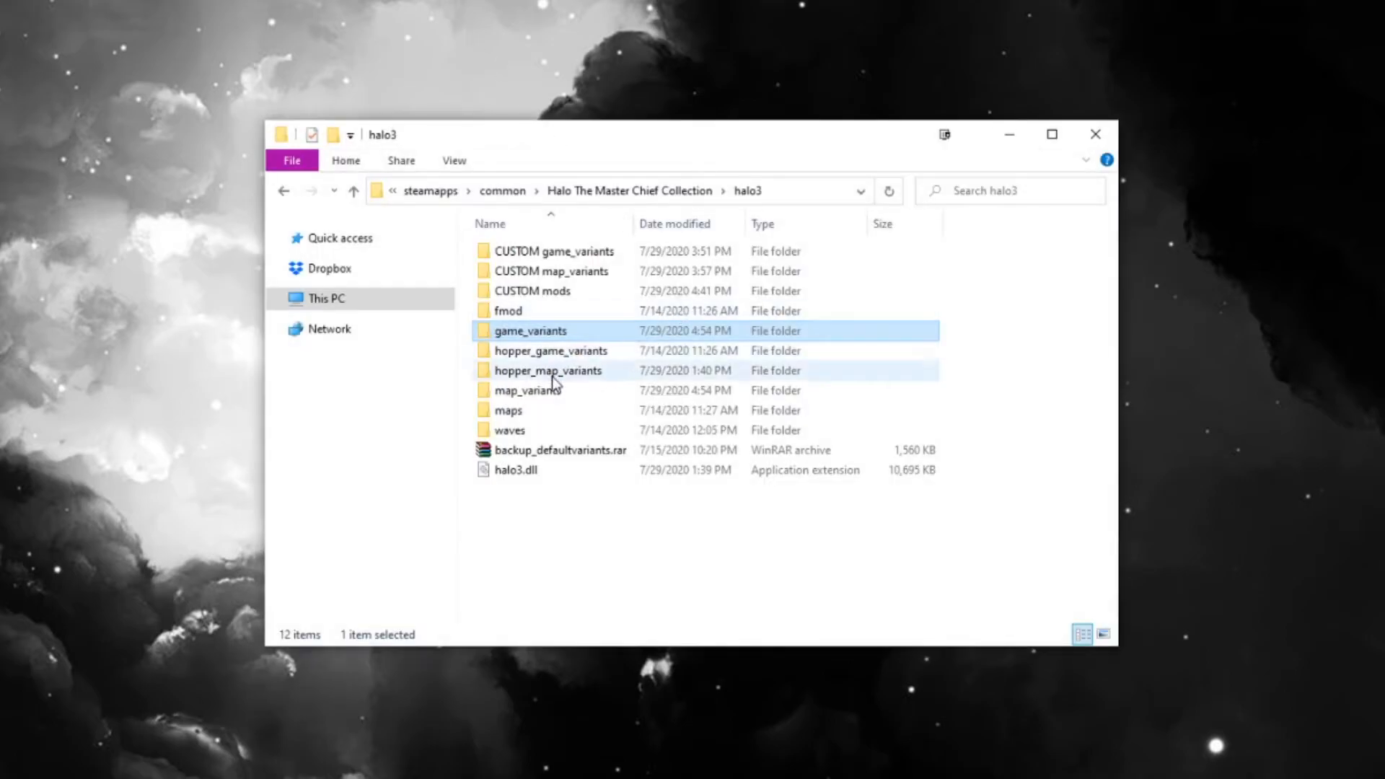
click(540, 394)
double_click(541, 393)
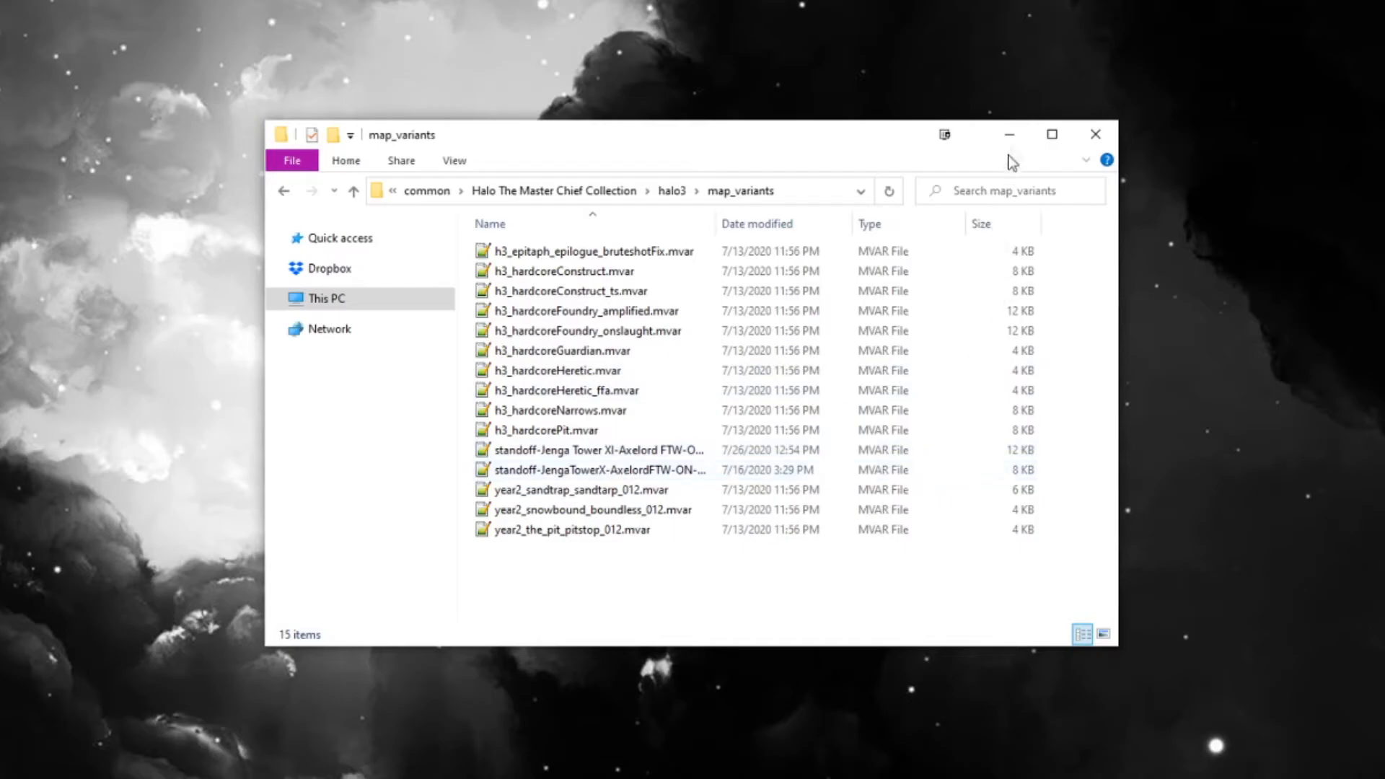
key(alt+Tab)
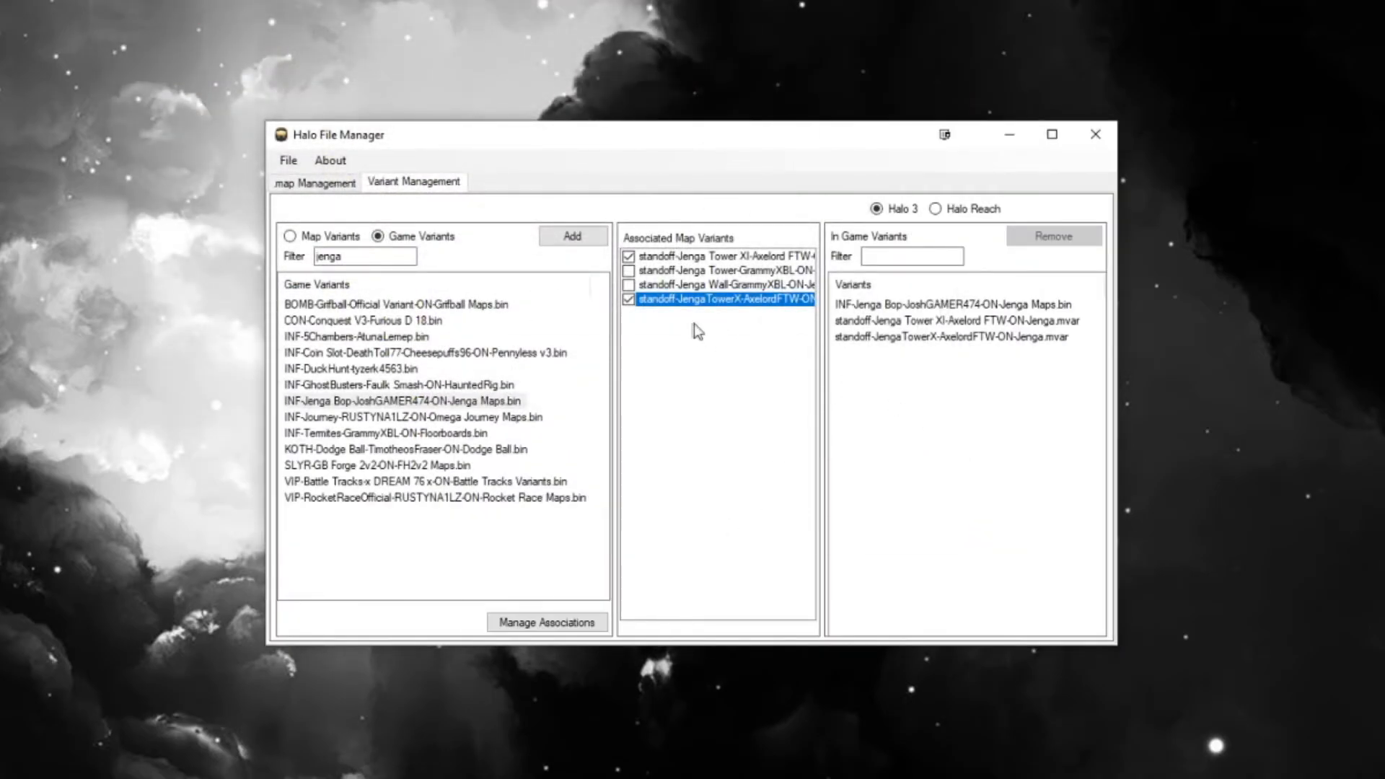
Step: Remove the Jenga map variants and the INF-Jenga Bop game variant from the in-game variants for Halo 3
click(669, 302)
click(665, 259)
click(665, 258)
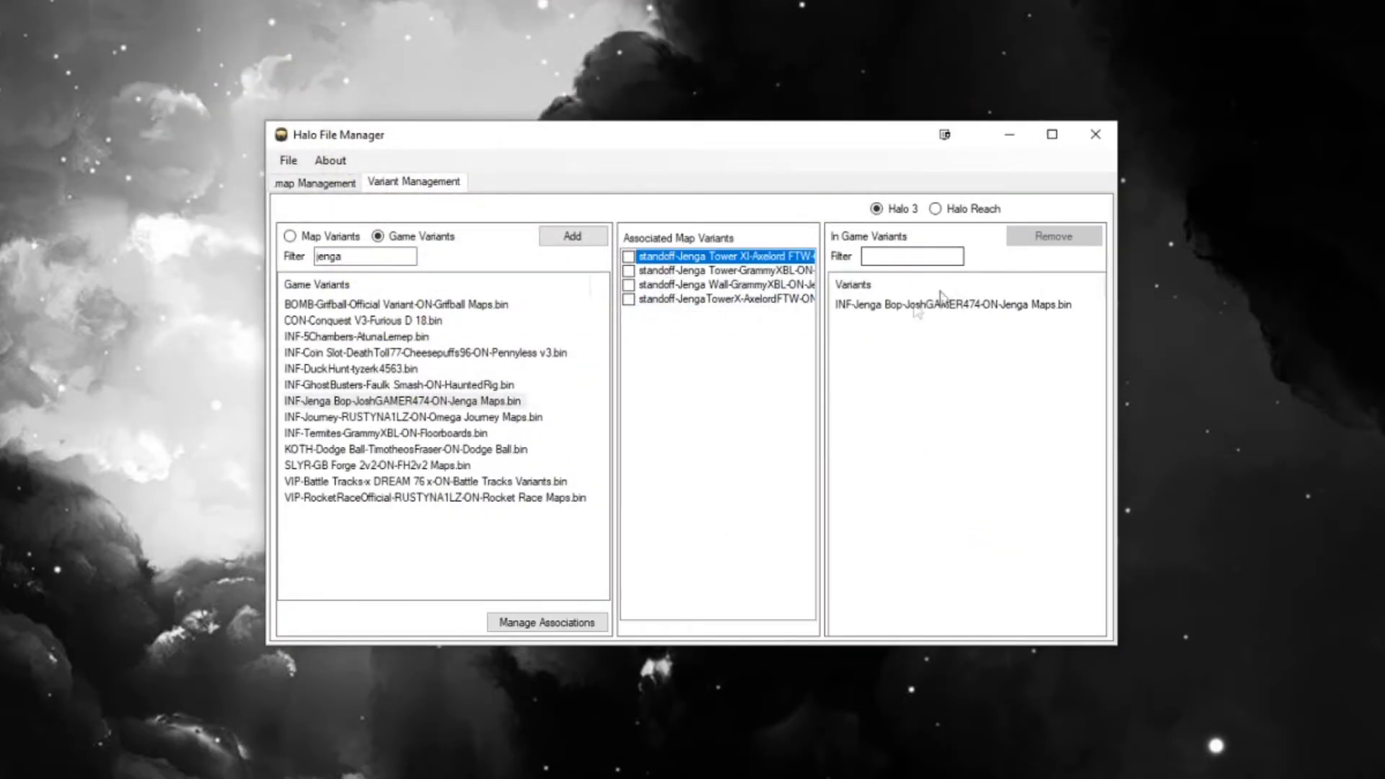
click(898, 310)
click(1046, 238)
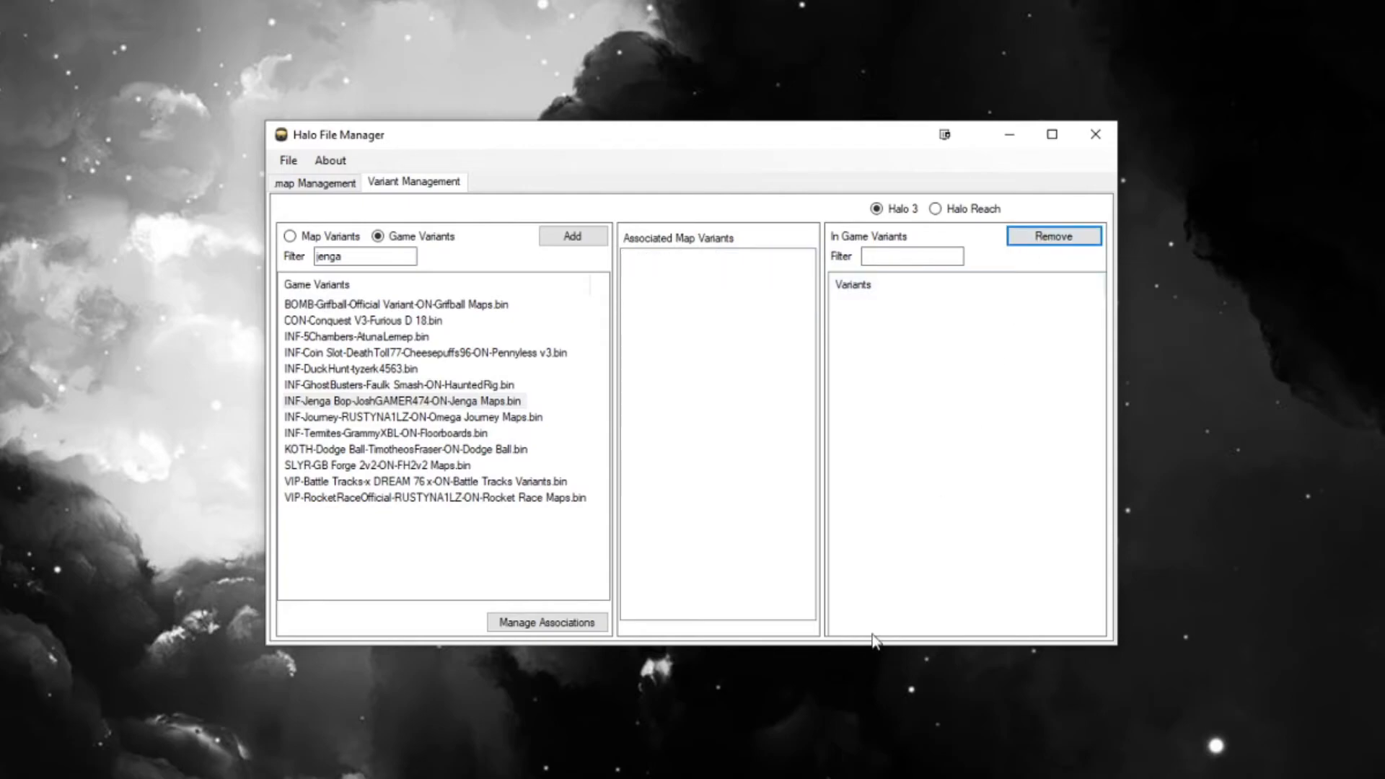
drag(965, 391, 872, 299)
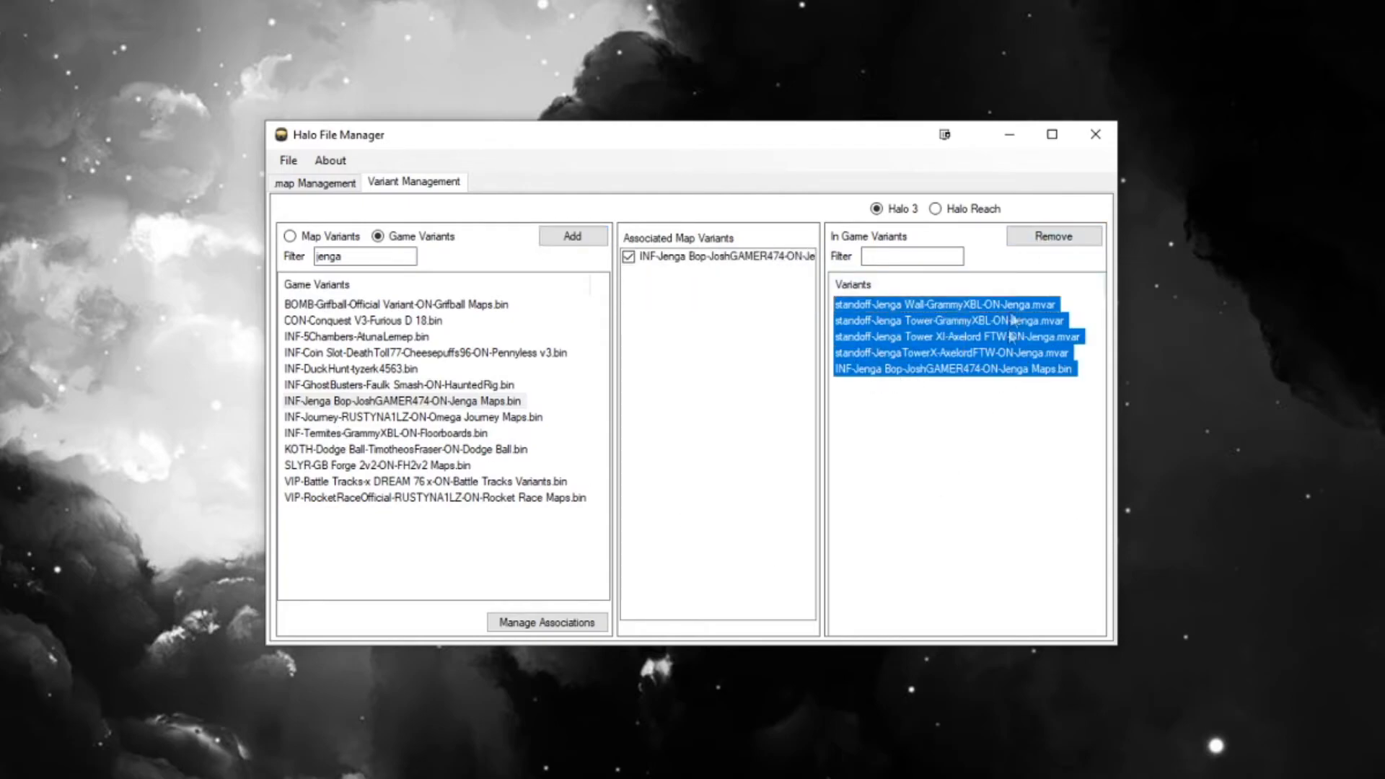
click(1050, 239)
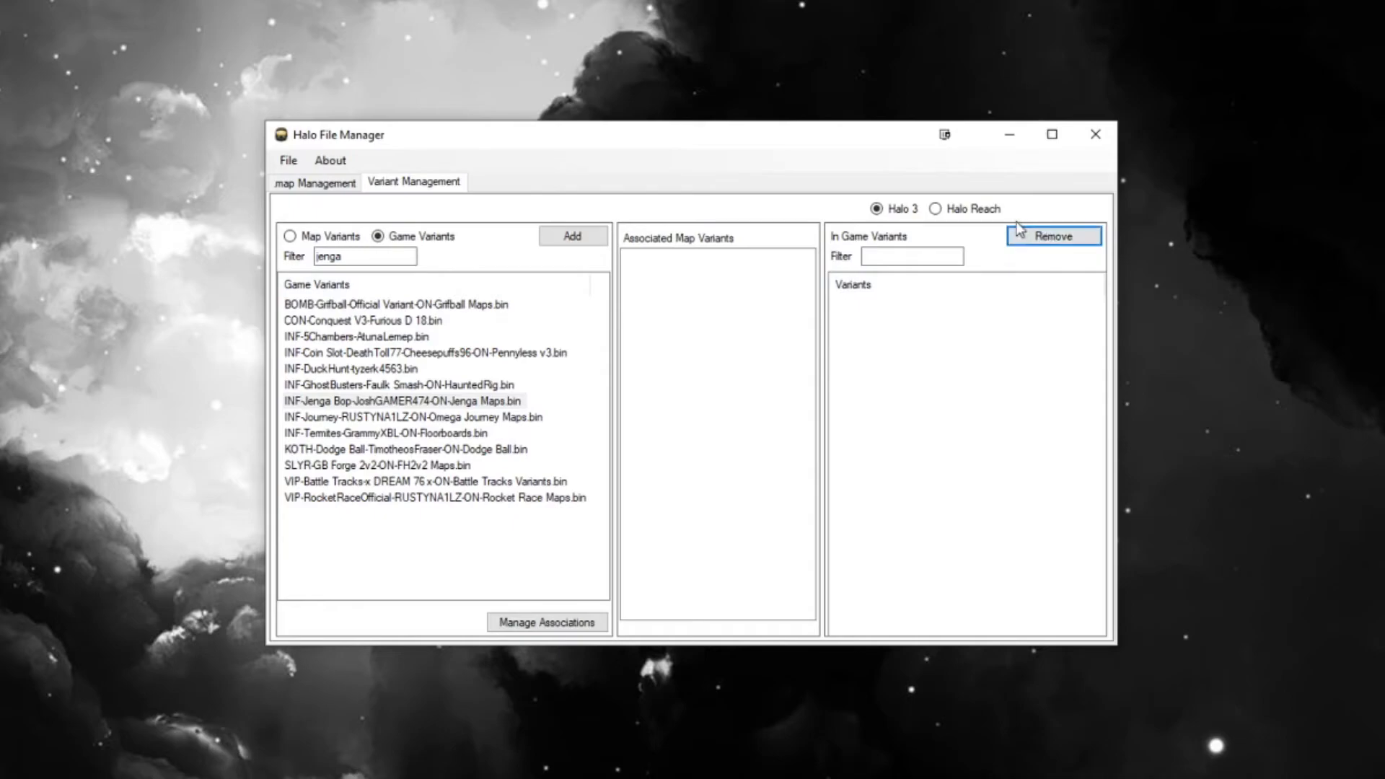
Step: Add the RACE-Rocket Race game variant to the in-game variants for Halo Reach
click(967, 210)
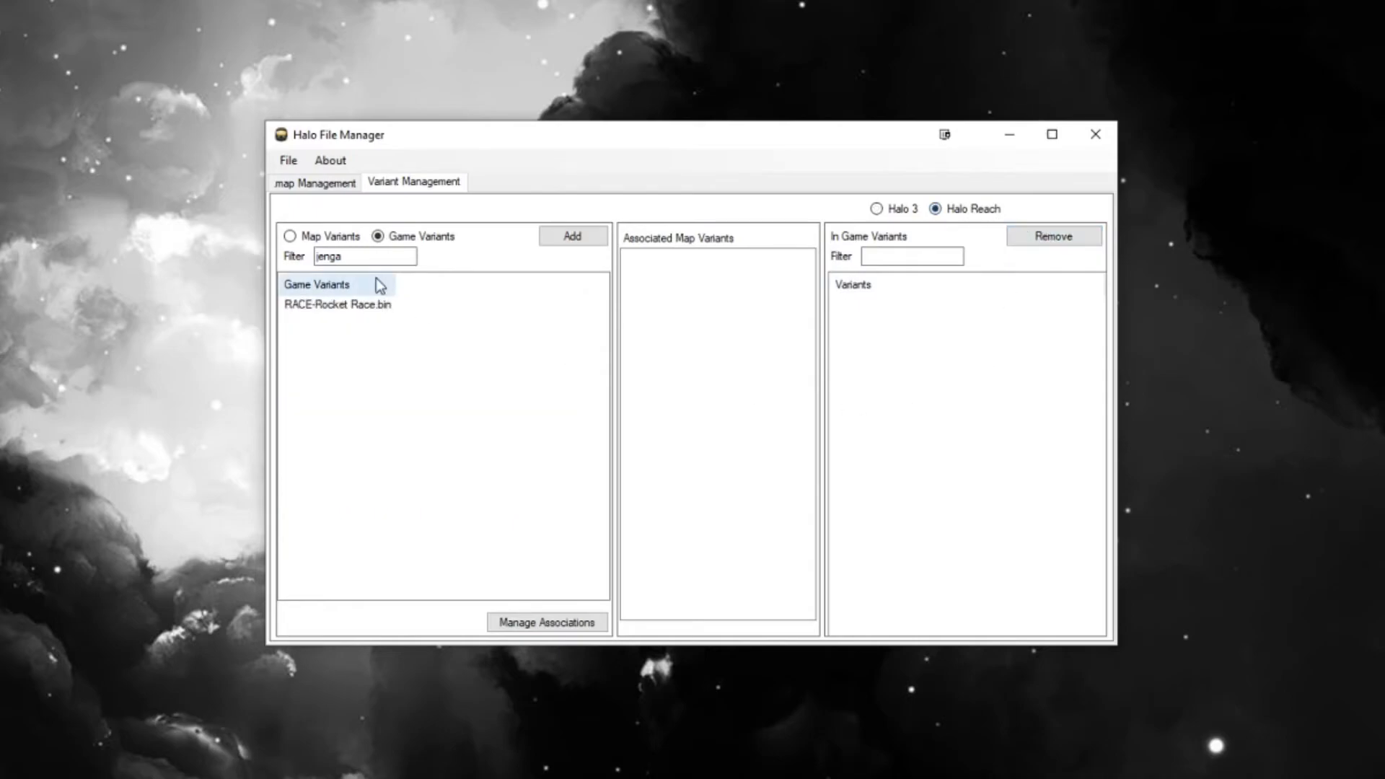
click(346, 305)
click(354, 238)
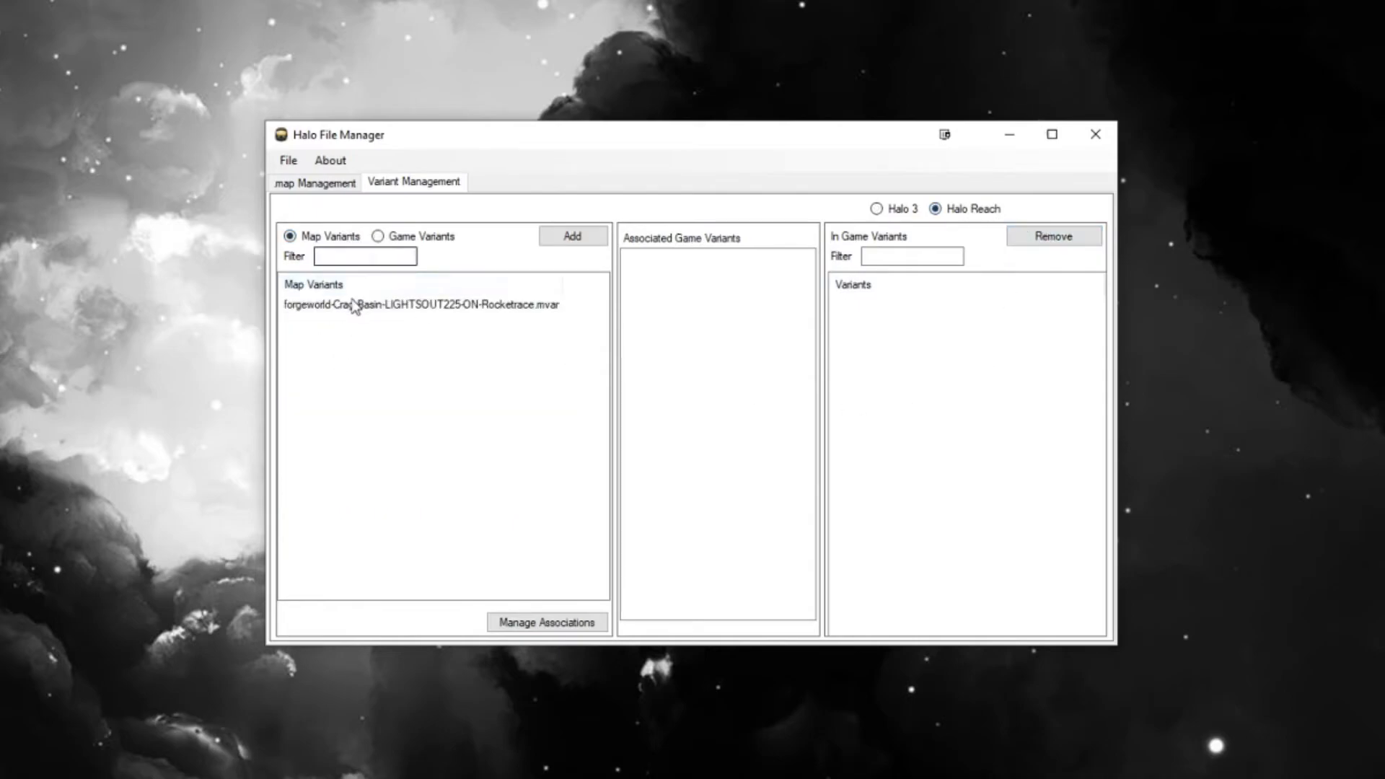
click(417, 237)
click(389, 306)
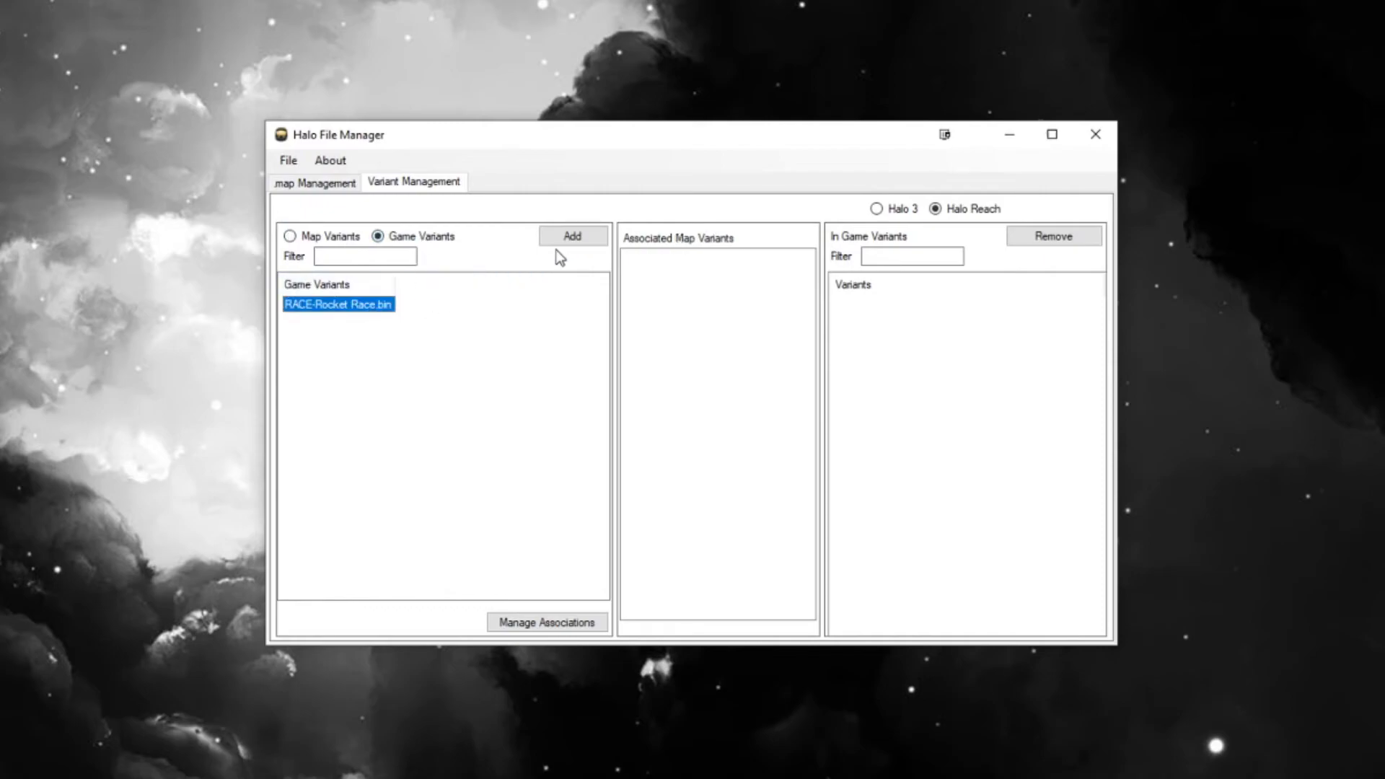
click(572, 237)
Step: Associate the Halo Reach forgeworld-Crag Basin map variant with the RACE-Rocket Race game variant
click(334, 238)
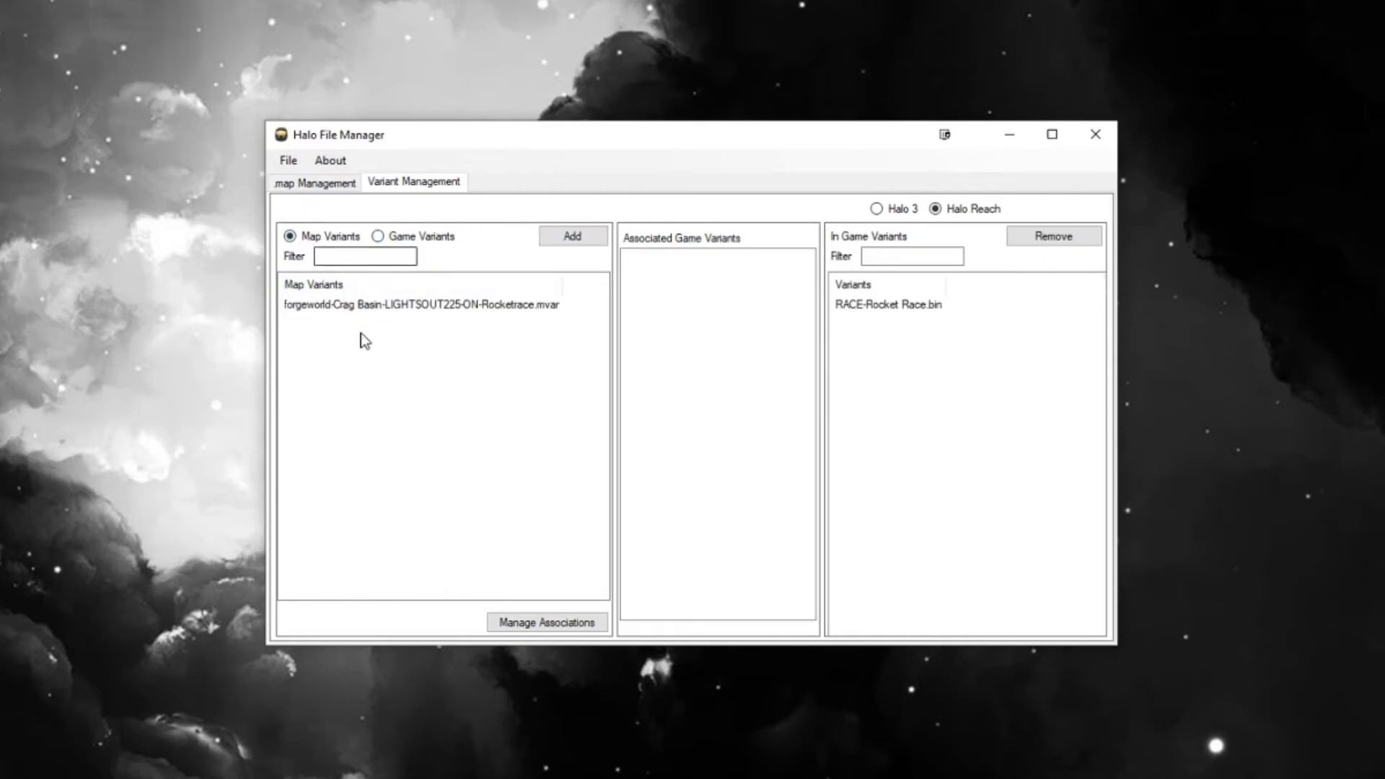
click(357, 304)
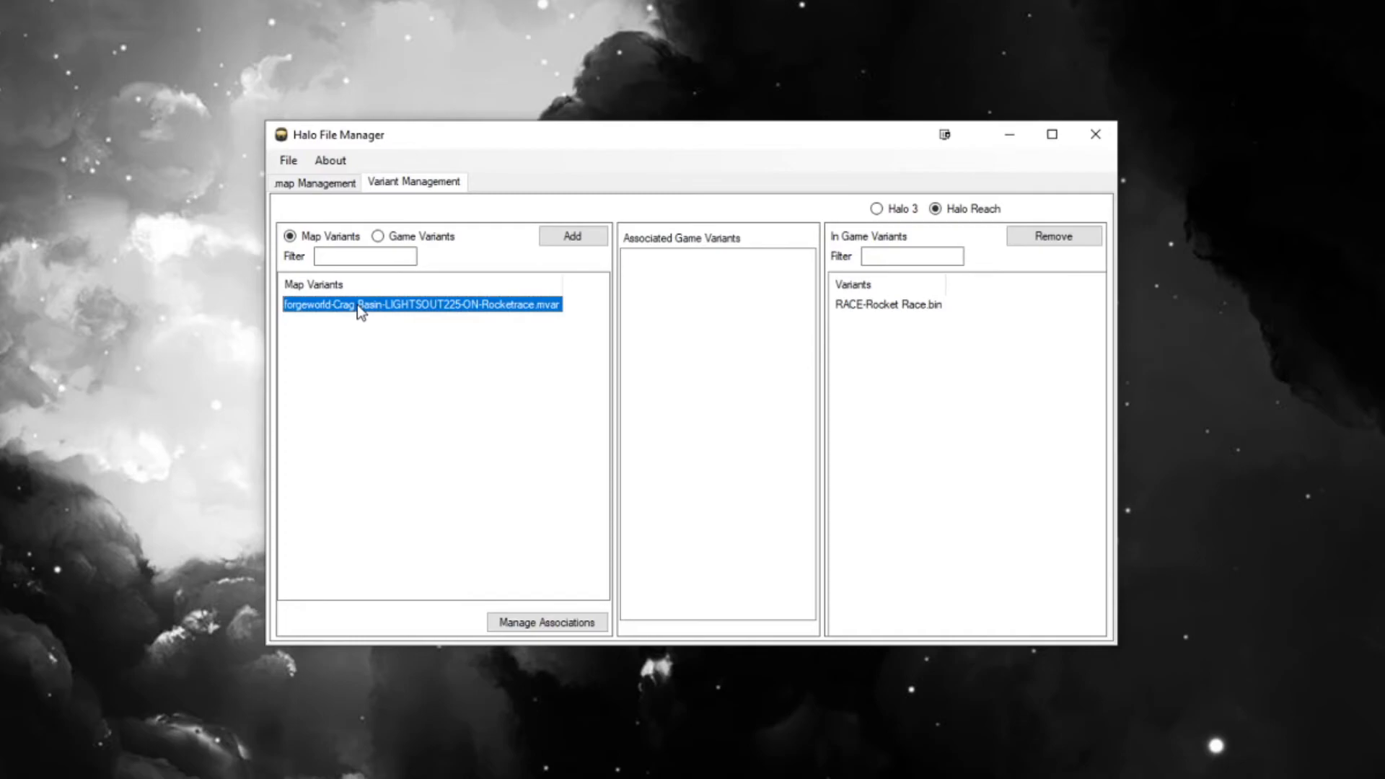
double_click(357, 305)
click(342, 281)
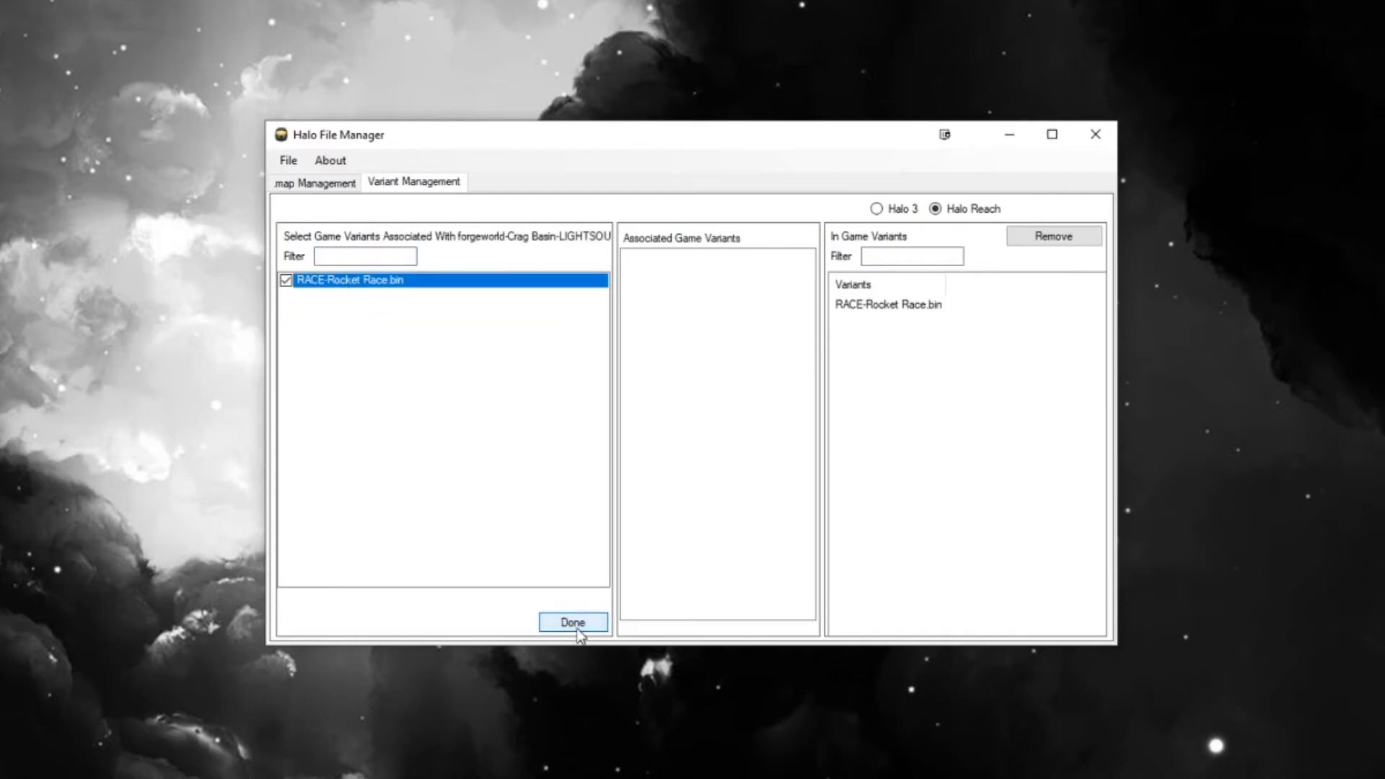
click(575, 624)
Step: Check which map variants are associated with the RACE-Rocket Race game variant and return to the Halo Reach map variants
click(383, 237)
click(353, 306)
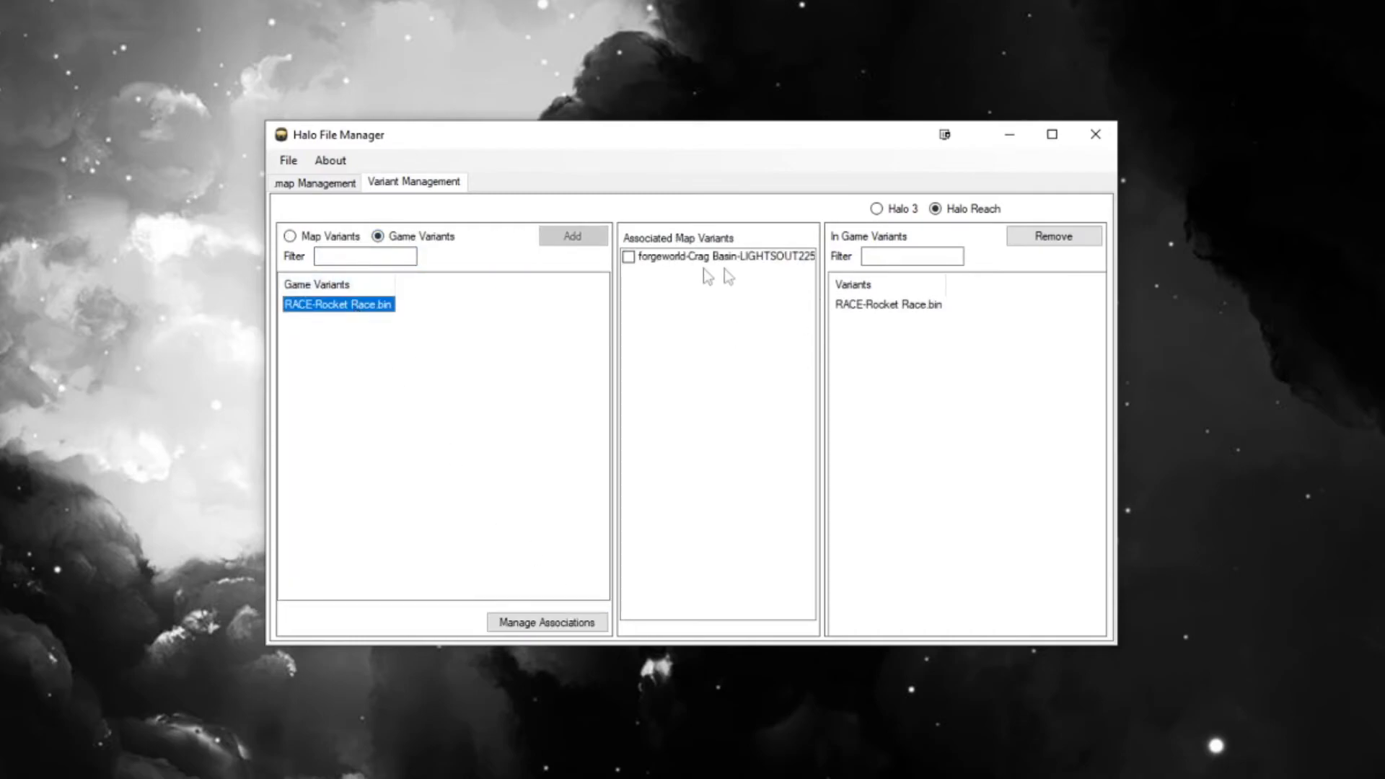
click(353, 237)
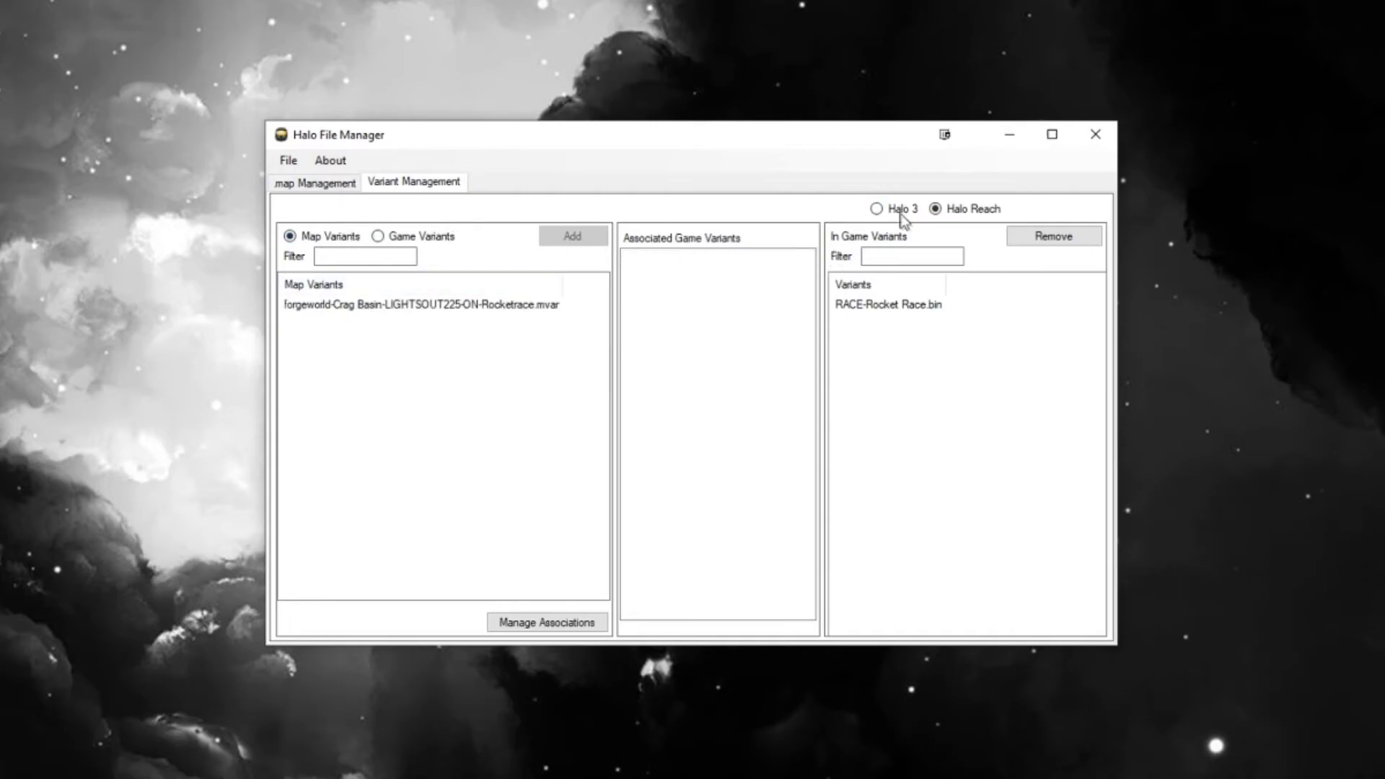
Step: Associate the Halo 3 BOMB-Grifball-Official Variant game variant with both foundry map variants found by filtering for "grif"
click(877, 208)
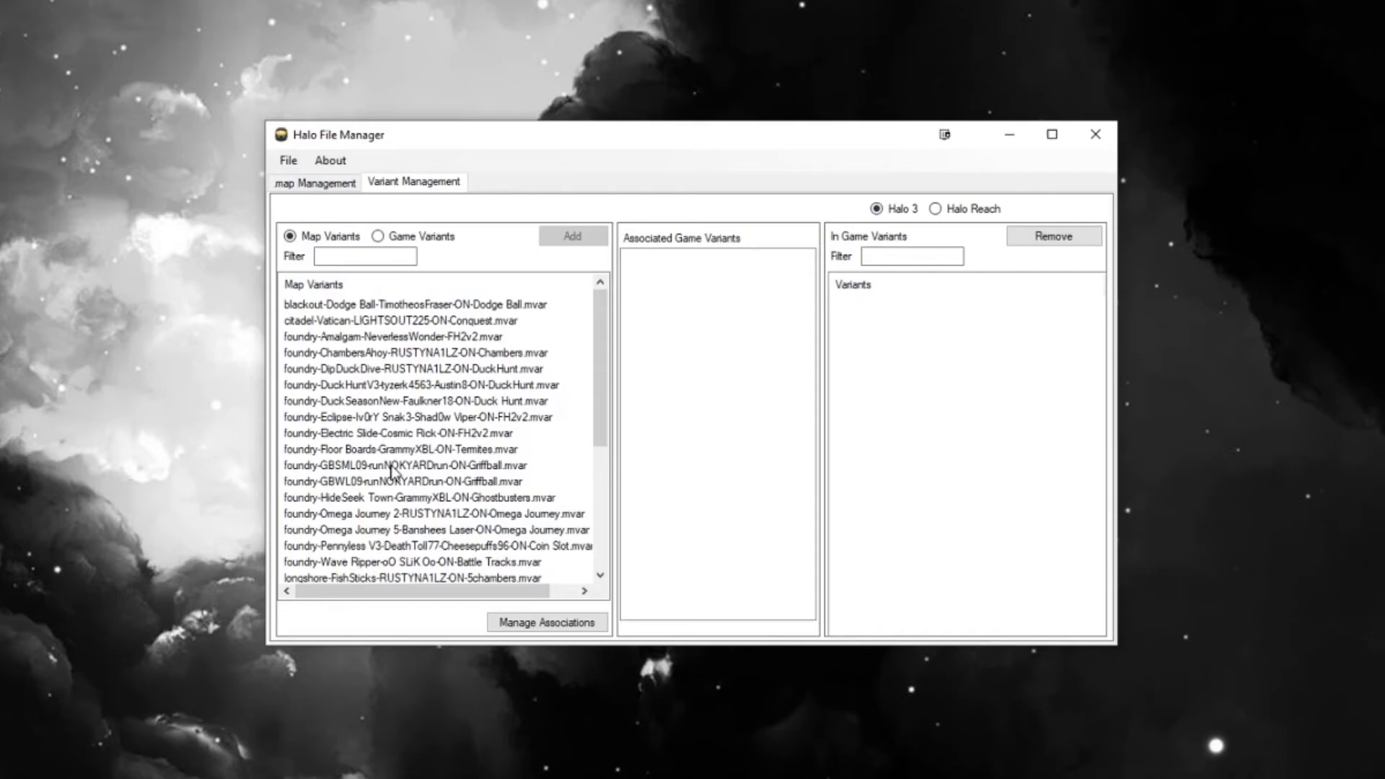
click(419, 239)
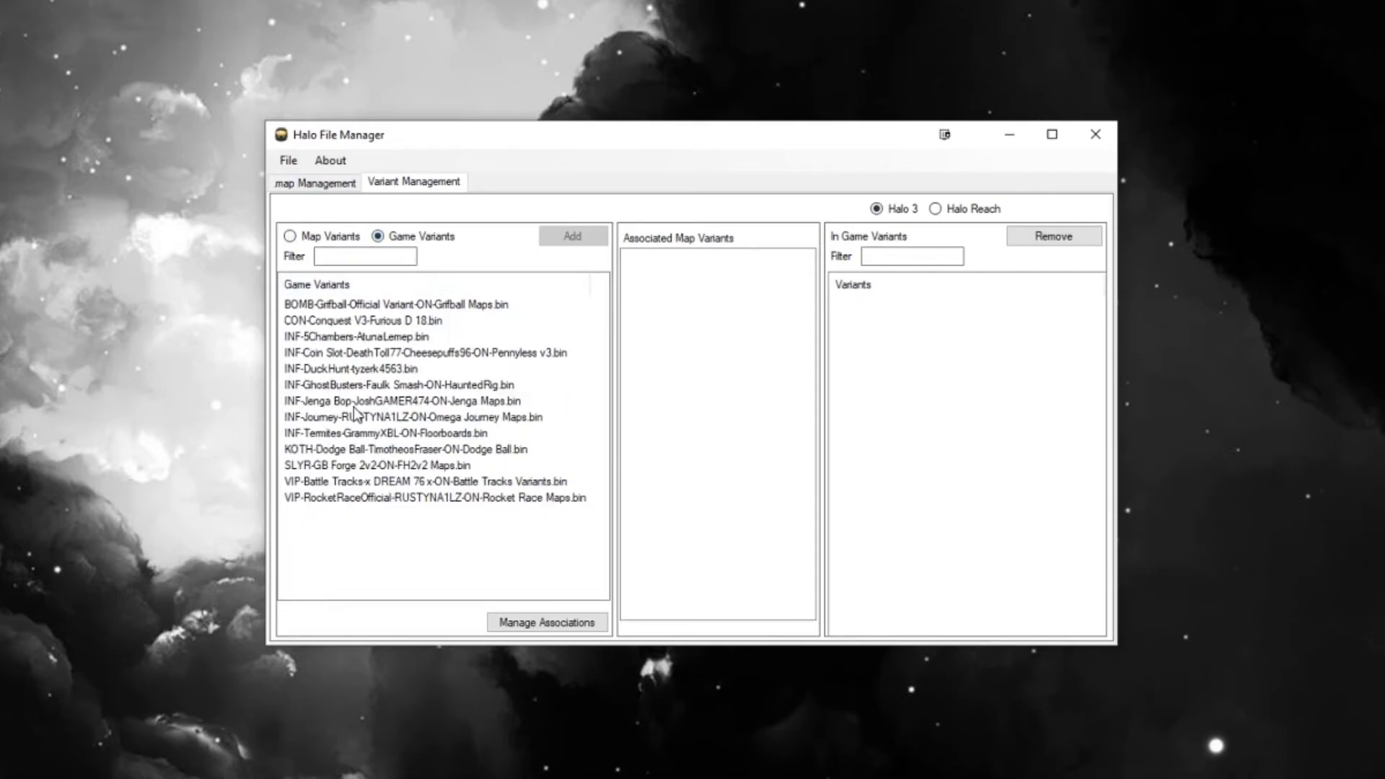
double_click(358, 305)
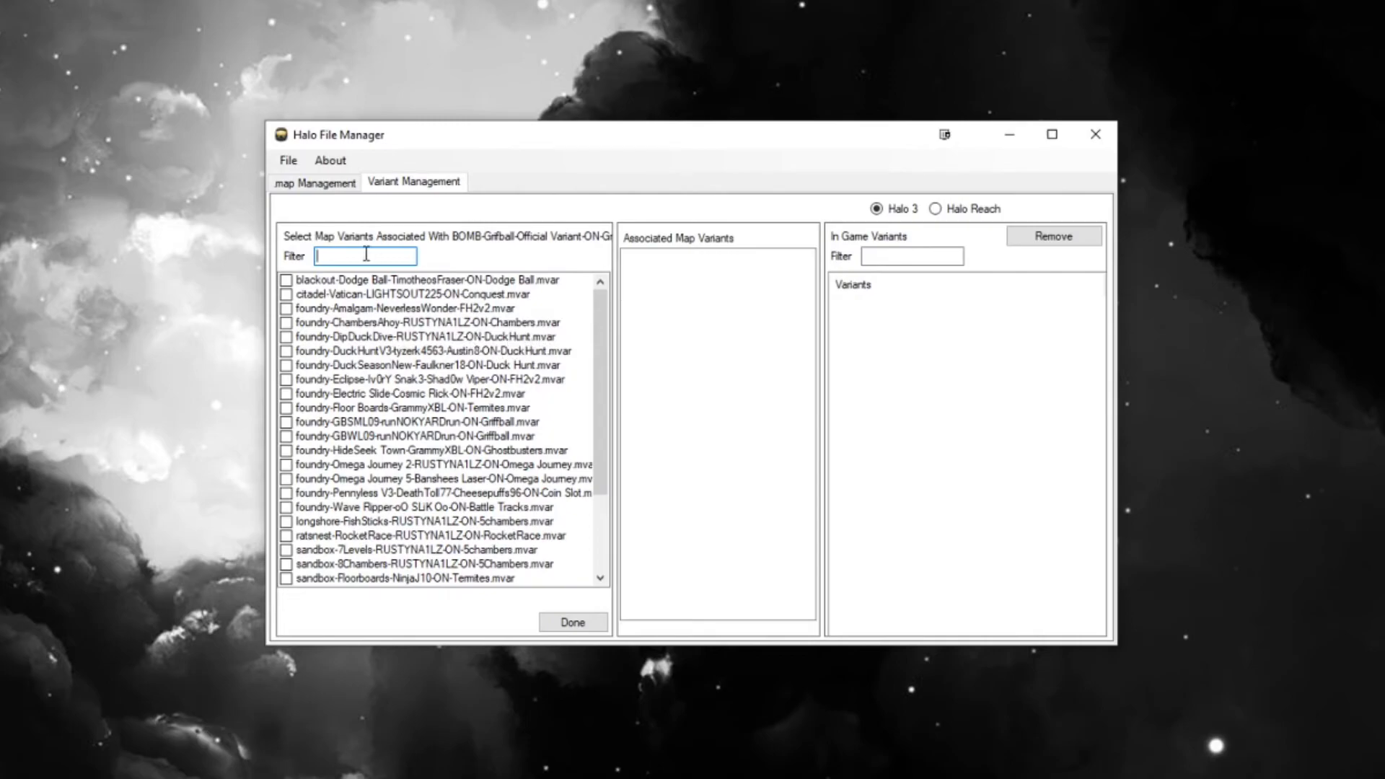
text(grif)
click(383, 286)
click(383, 295)
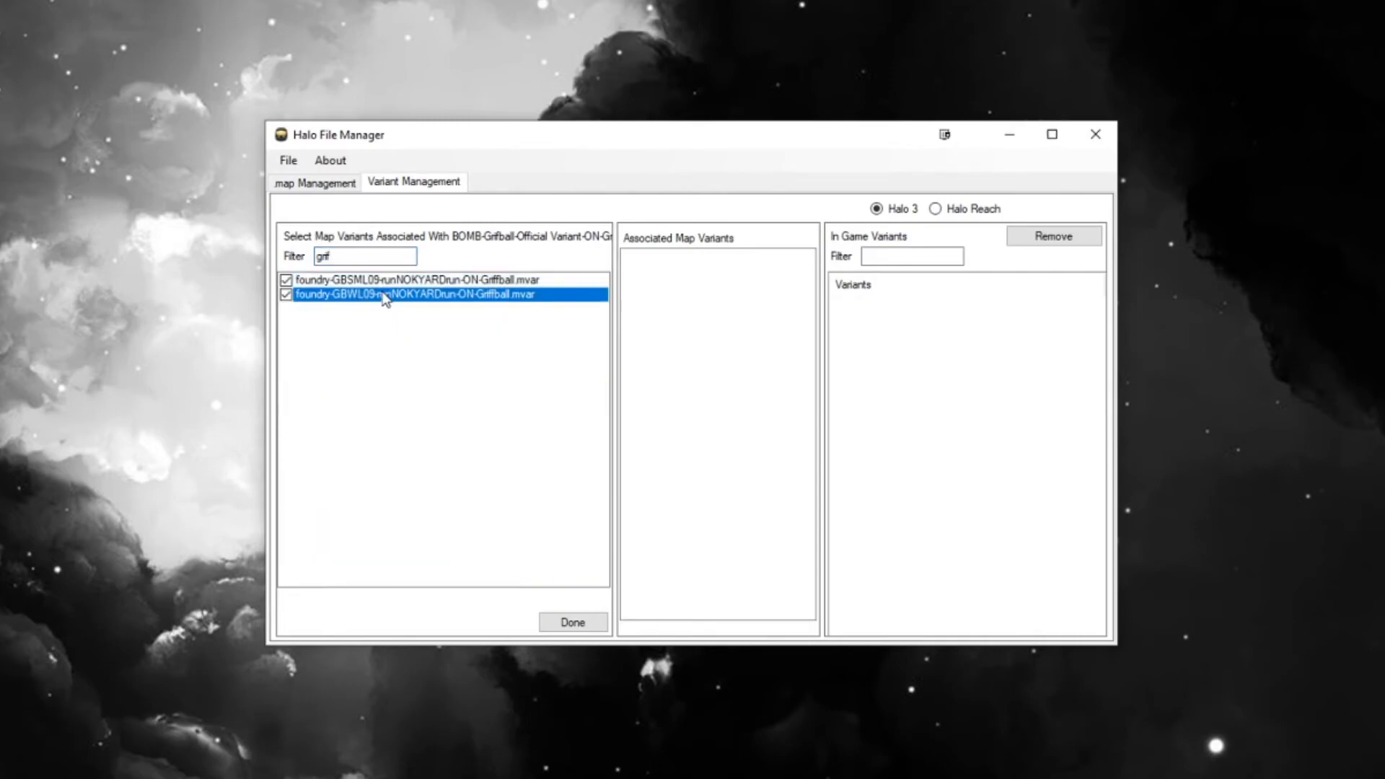
click(574, 623)
Step: Check which map variants are associated with the CON-Conquest V3 game variant
click(317, 320)
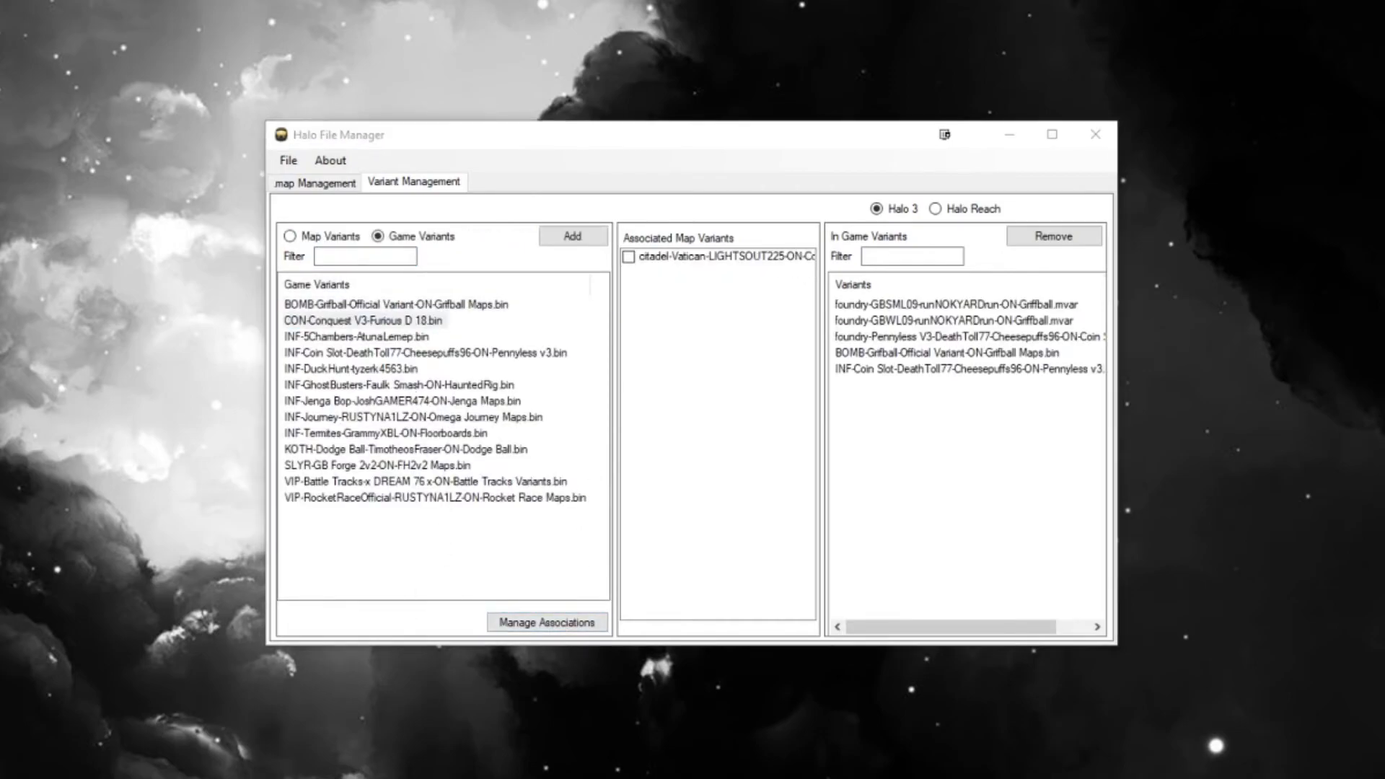
click(579, 318)
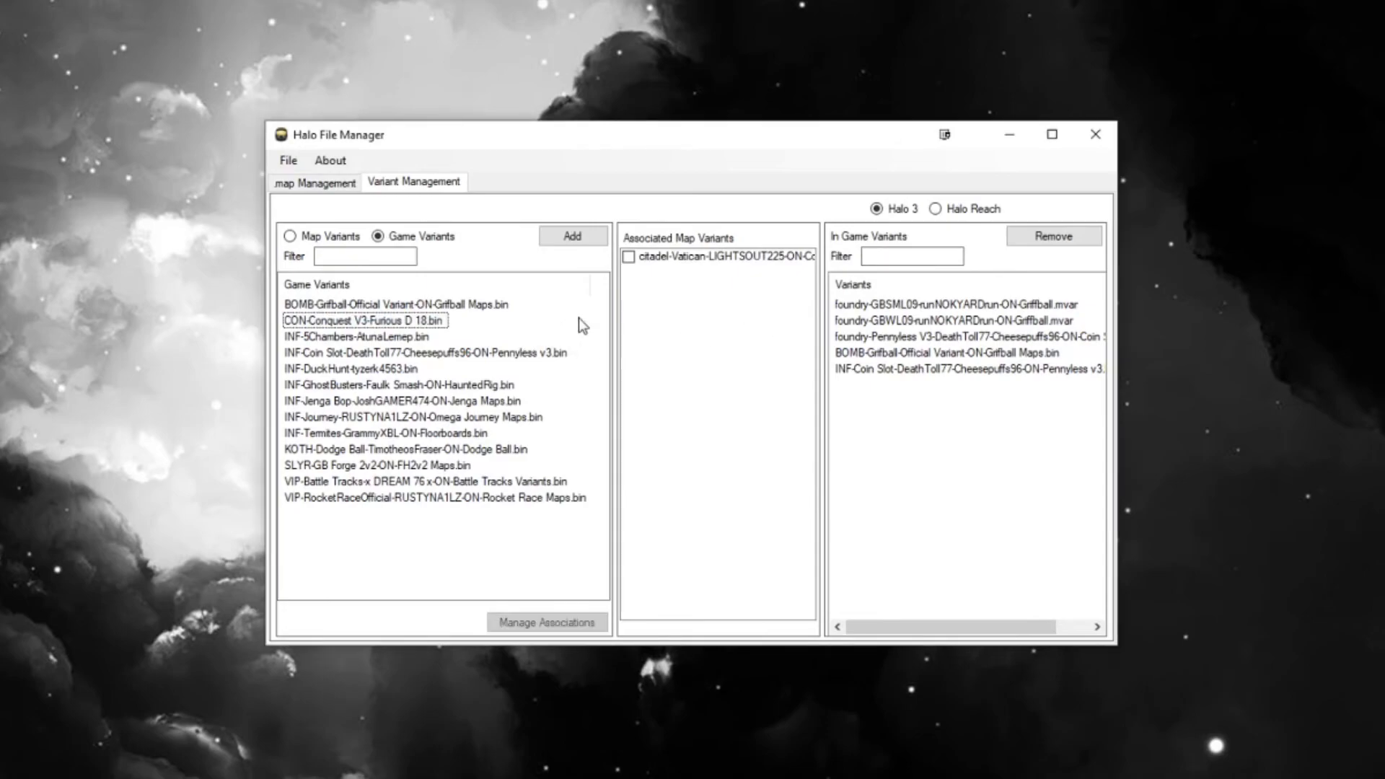
Step: Remove both foundry map variants associated with BOMB-Grifball-Official Variant from the in-game variants and add them back
click(437, 304)
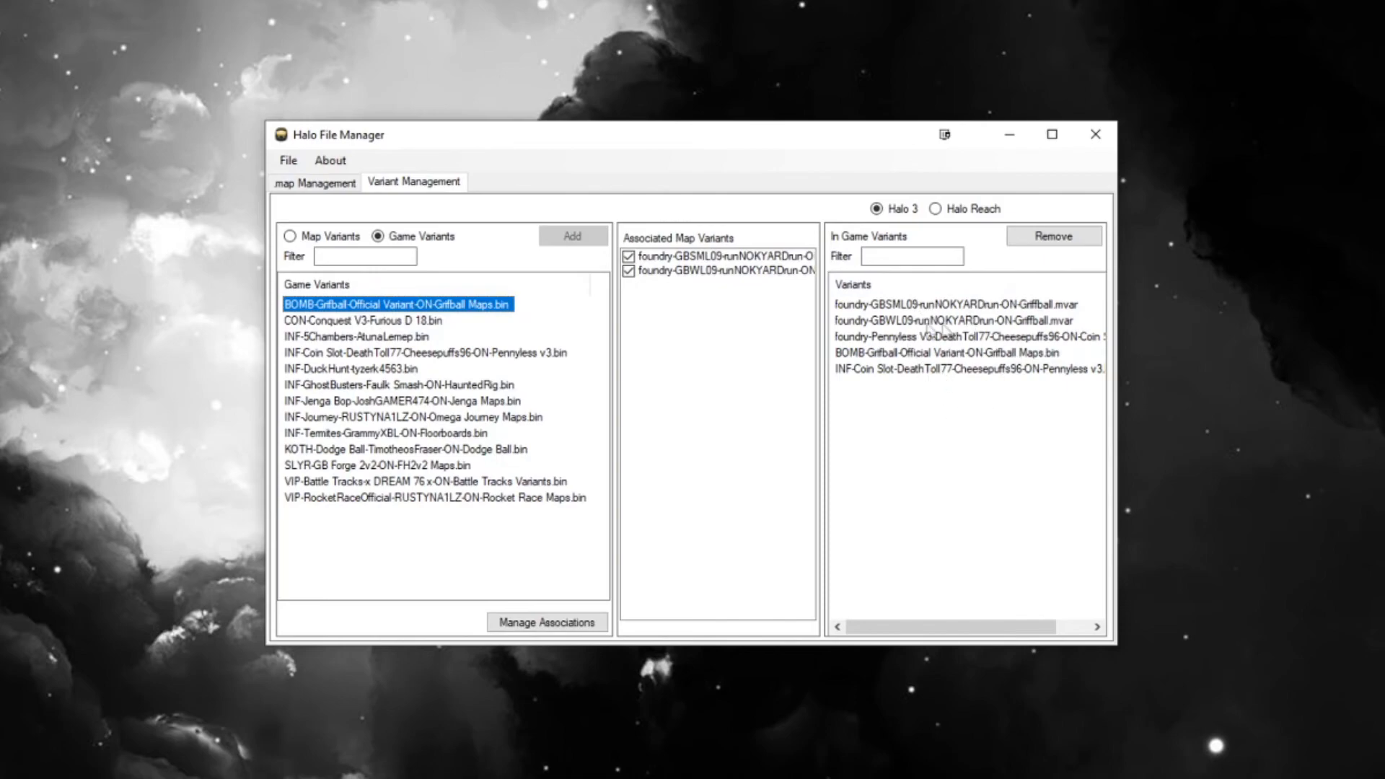
click(630, 258)
click(630, 272)
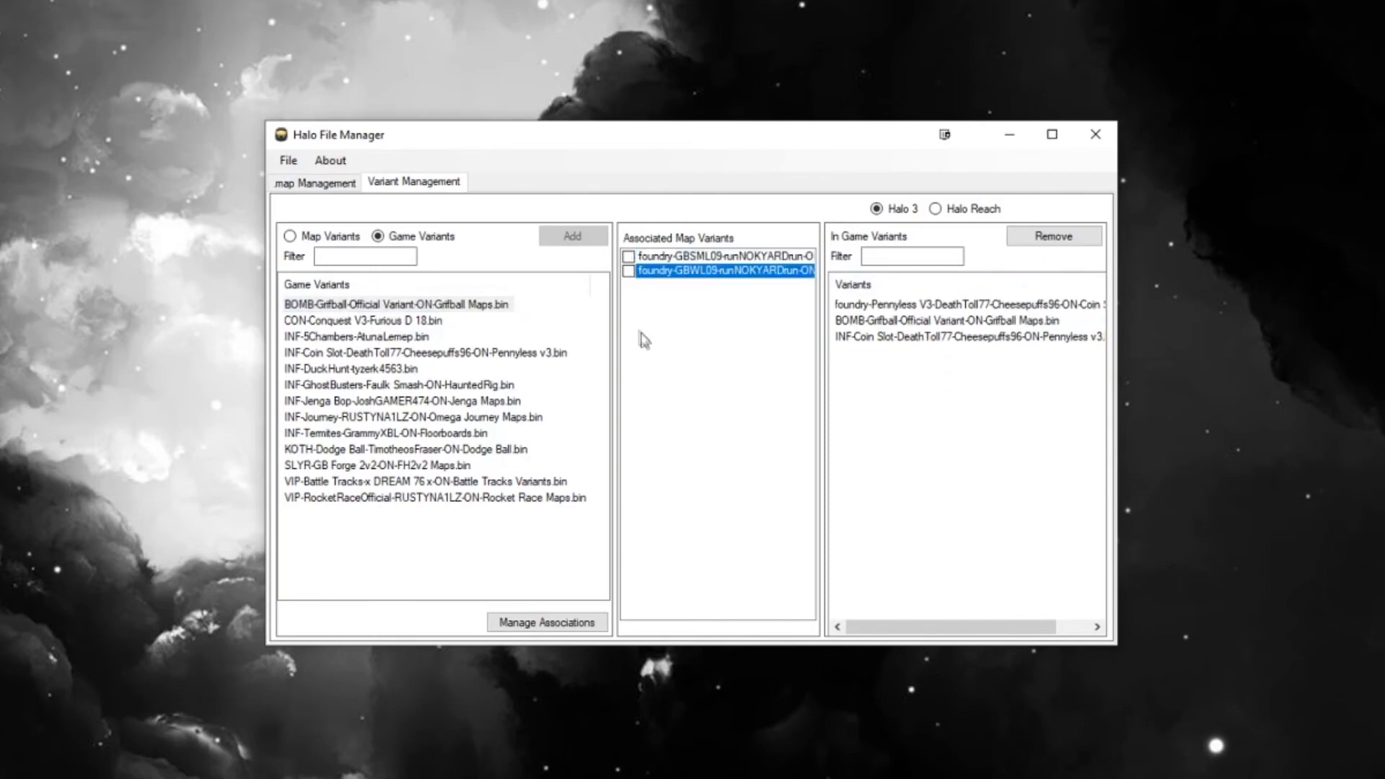
click(628, 272)
click(629, 257)
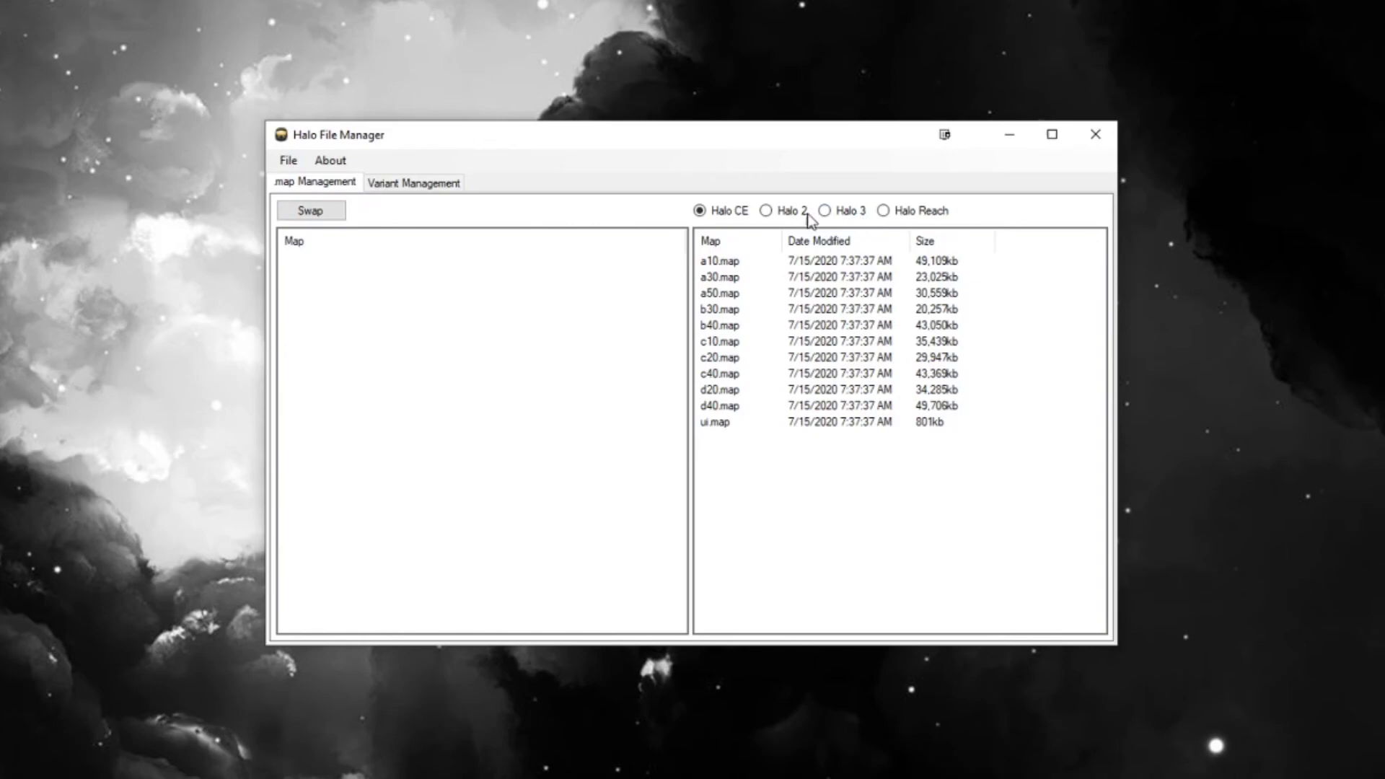
Step: Switch to File Explorer and examine the halo3 CUSTOM mods folder and its Campaign Mod subfolder, then return to Halo File Manager
click(290, 160)
click(290, 160)
click(674, 191)
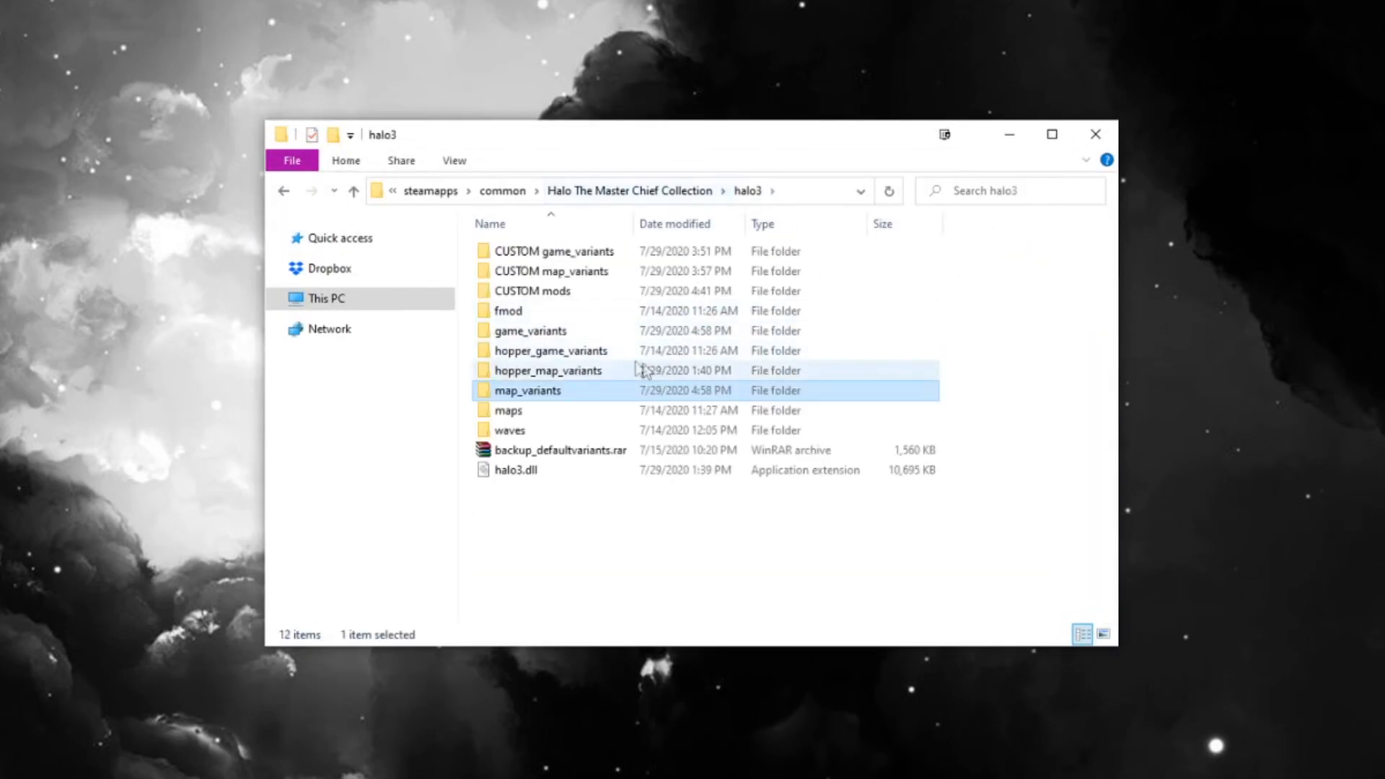
double_click(544, 298)
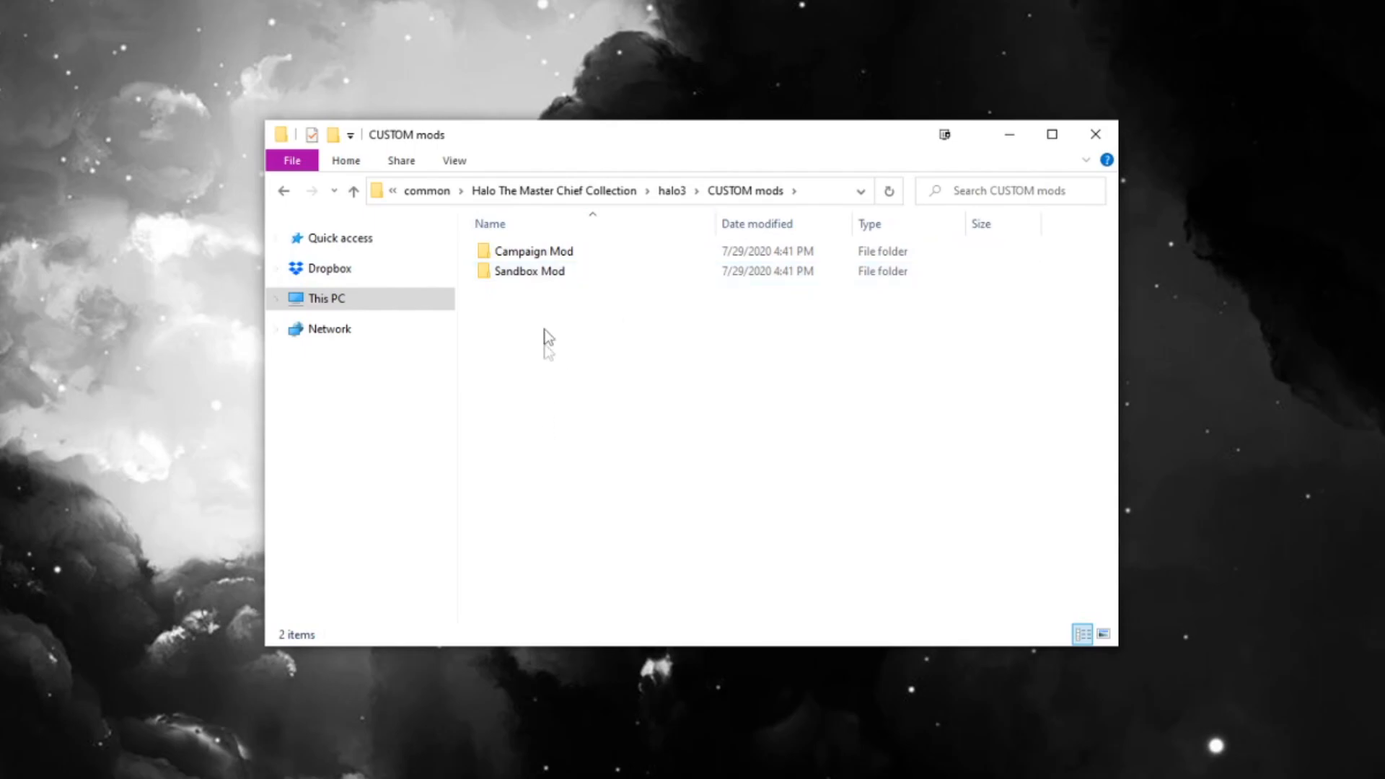
double_click(544, 254)
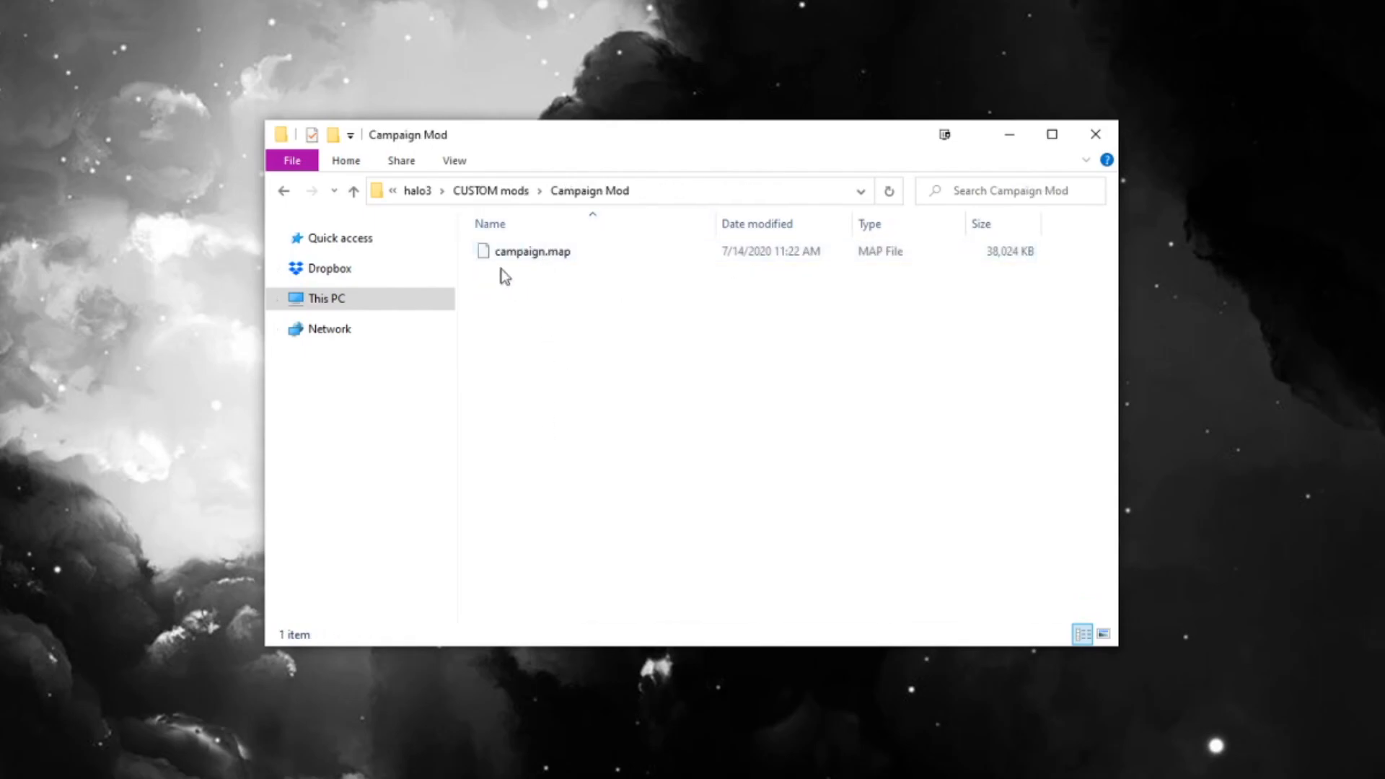
click(491, 191)
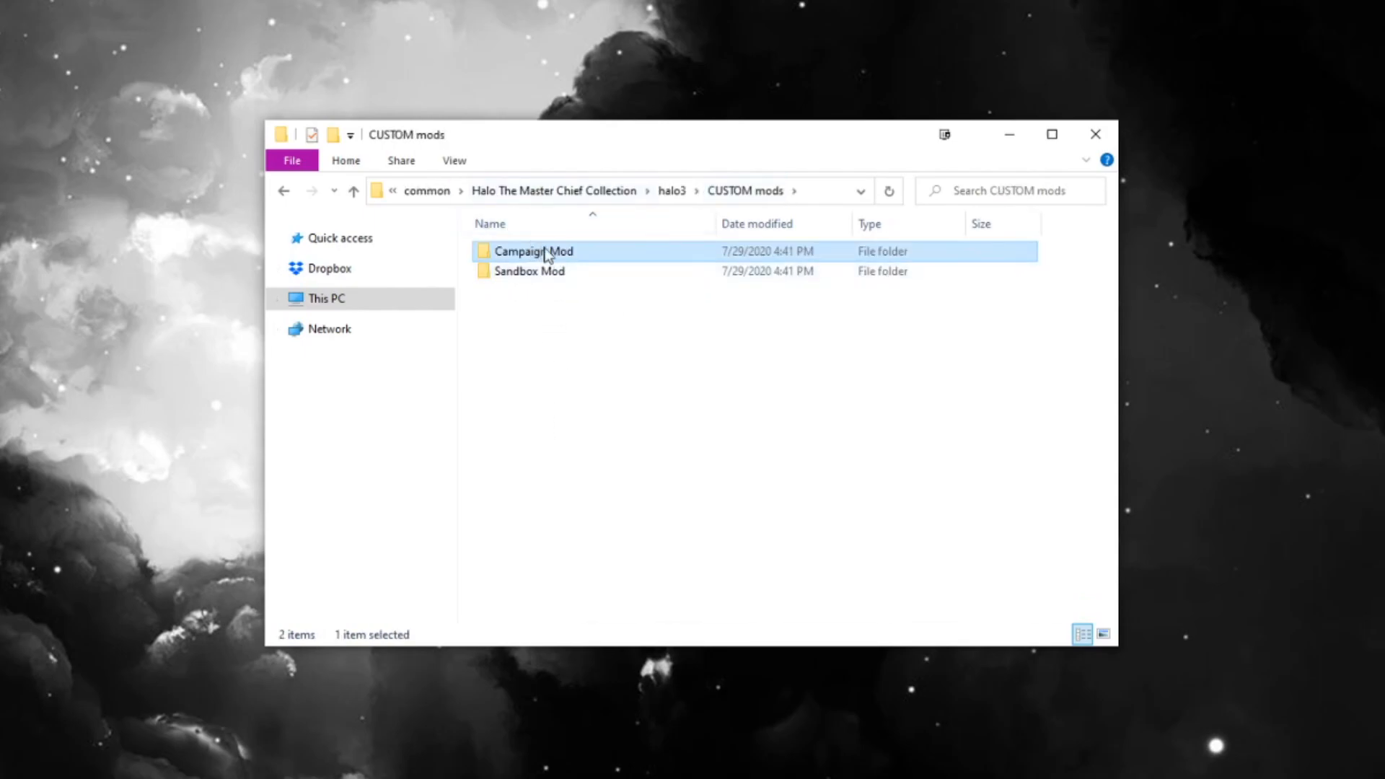
click(1006, 136)
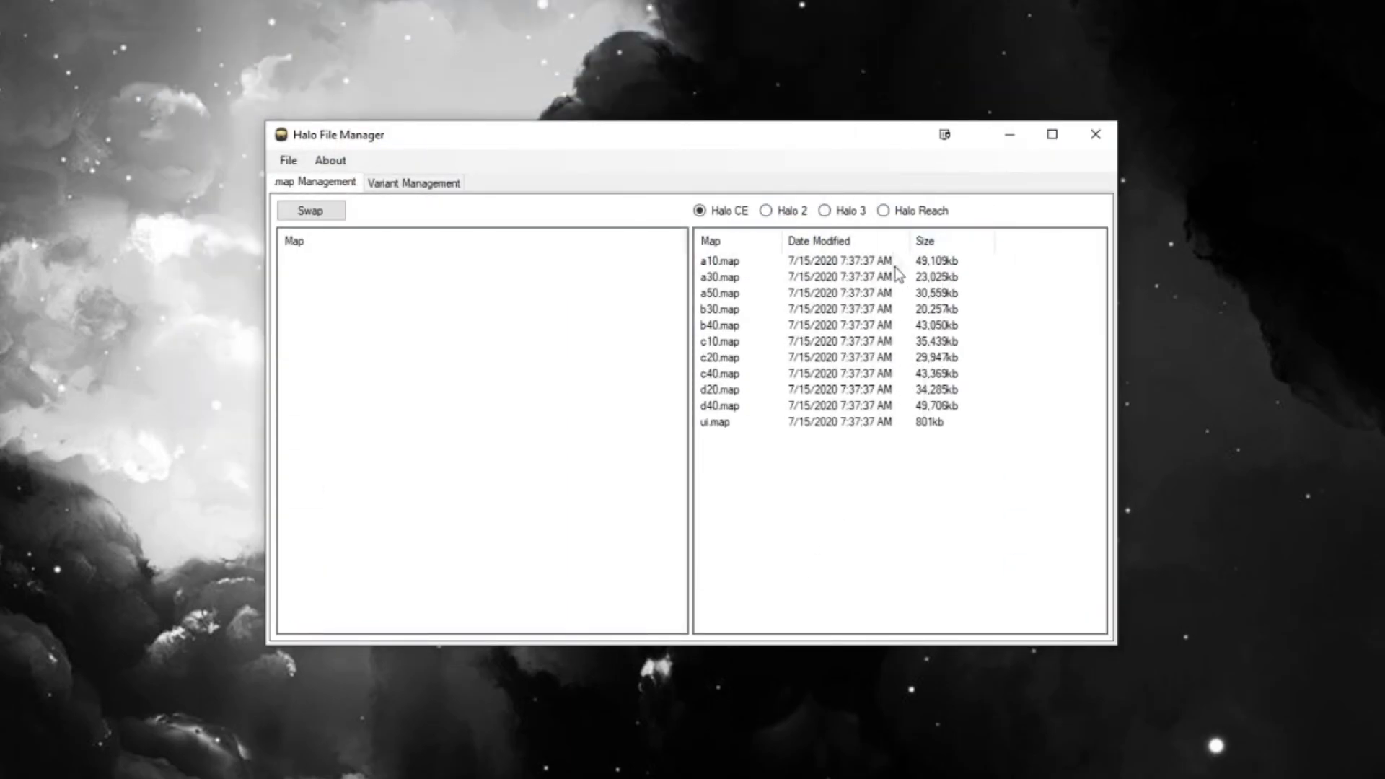
Step: Show the Halo 3 maps and select the first custom map file for swapping
click(847, 213)
click(496, 262)
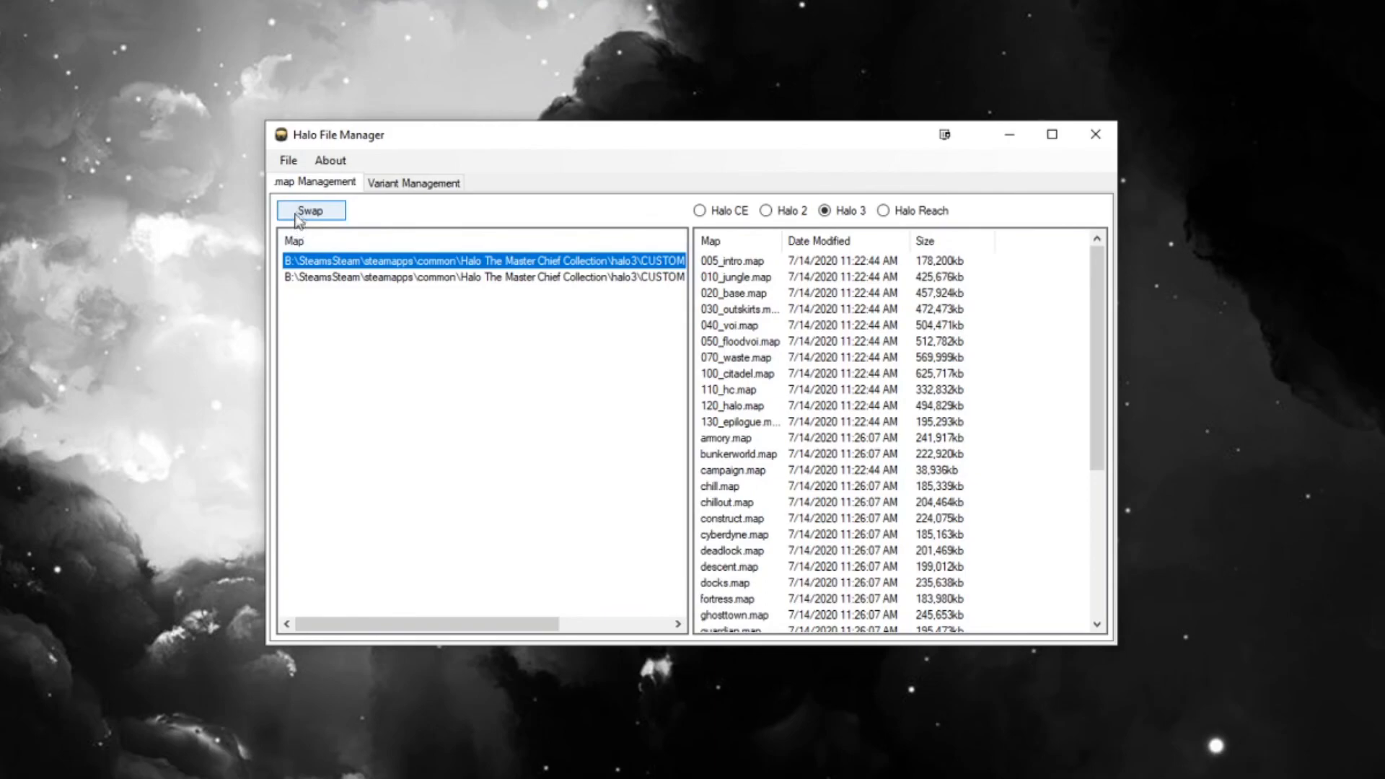